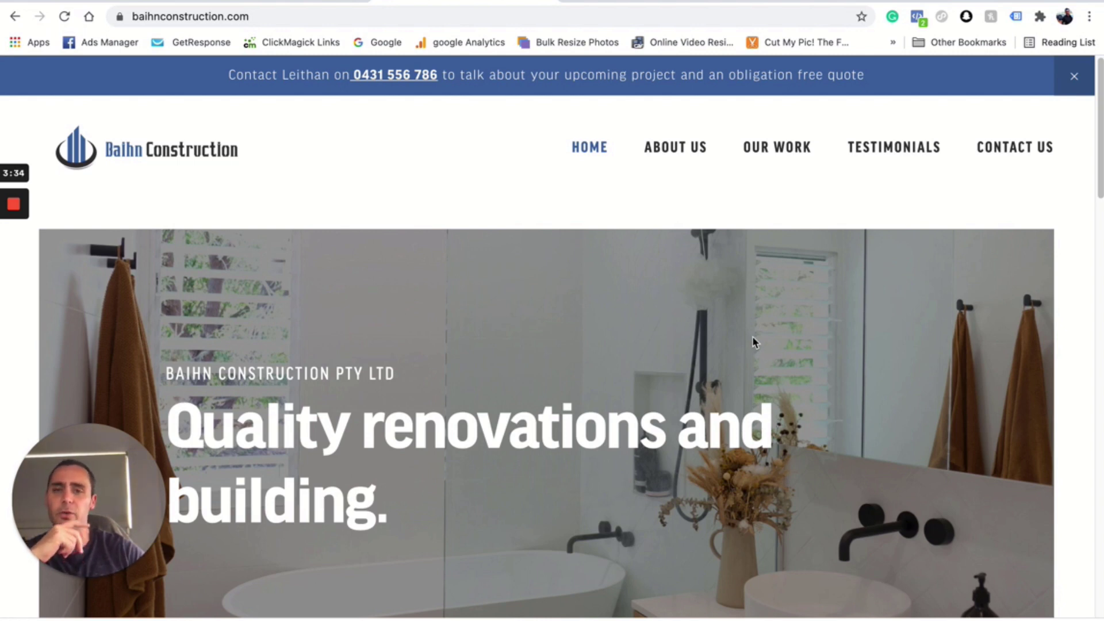
Check which Facebook pixel the website carries with Pixel Helper, then close its details.
{"action": "left_click", "coordinate": [921, 25]}
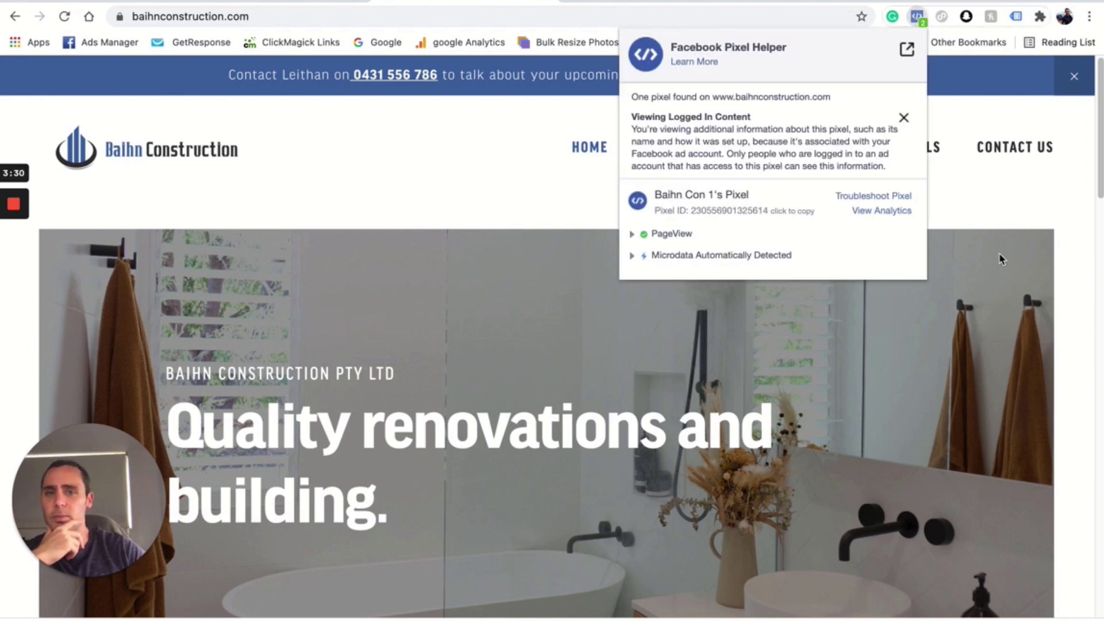
{"action": "left_click", "coordinate": [904, 118]}
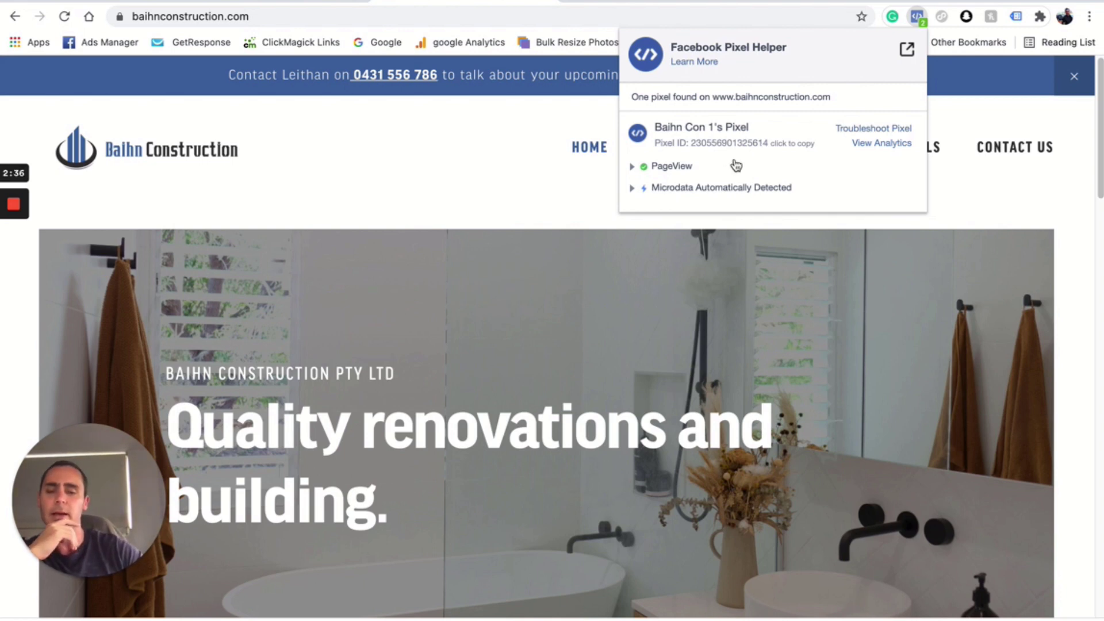
{"action": "left_click", "coordinate": [554, 148]}
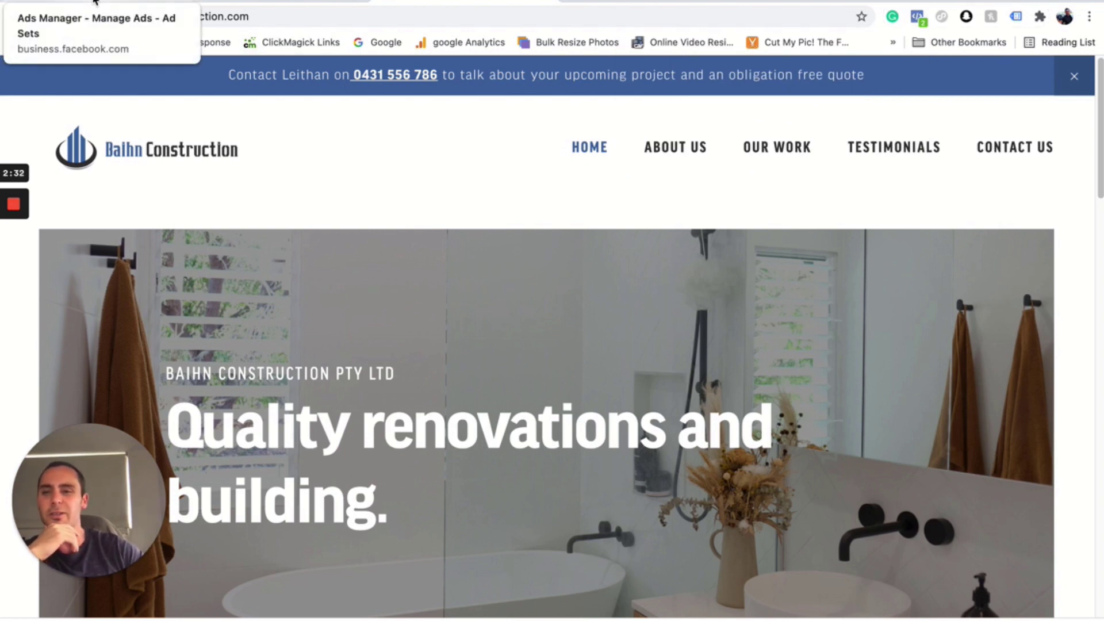
Go to the Audiences page from the Ads Manager All Tools menu.
{"action": "left_click", "coordinate": [94, 1]}
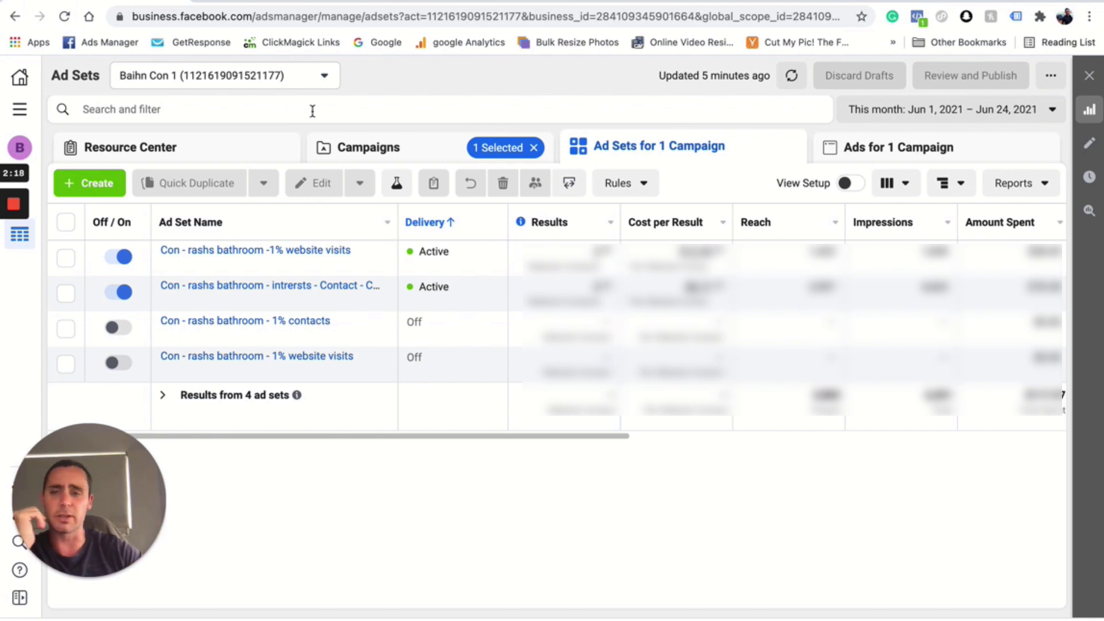
{"action": "left_click", "coordinate": [21, 110]}
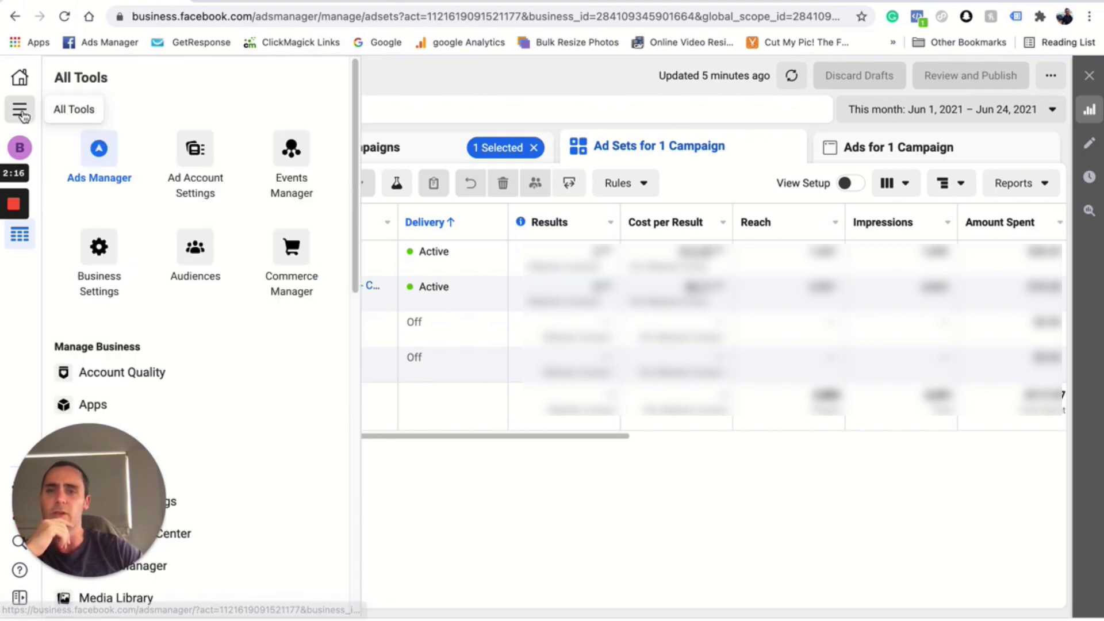
{"action": "left_click", "coordinate": [205, 248]}
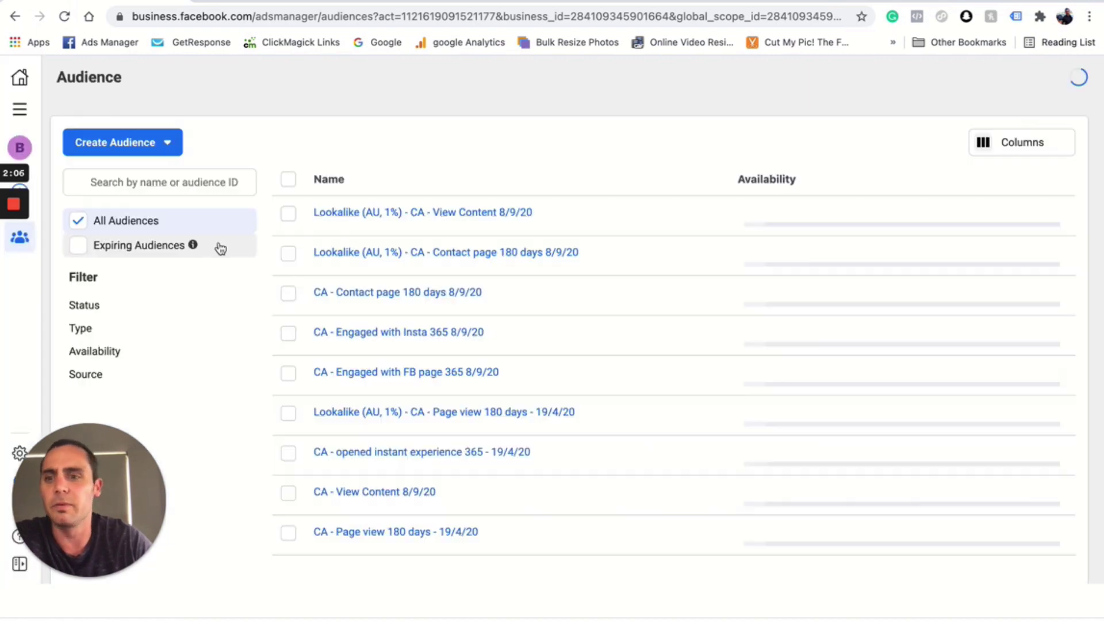
Start a Website custom audience using Baihn Con 1's Pixel, then return to the Baihn Construction site.
{"action": "left_click", "coordinate": [165, 143]}
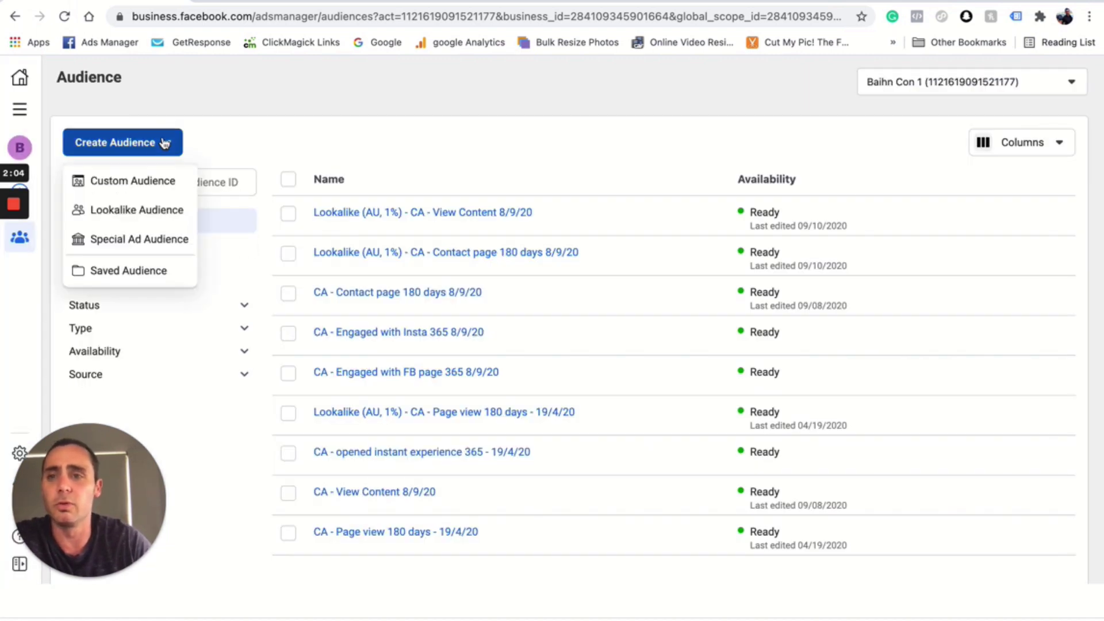
{"action": "left_click", "coordinate": [133, 180]}
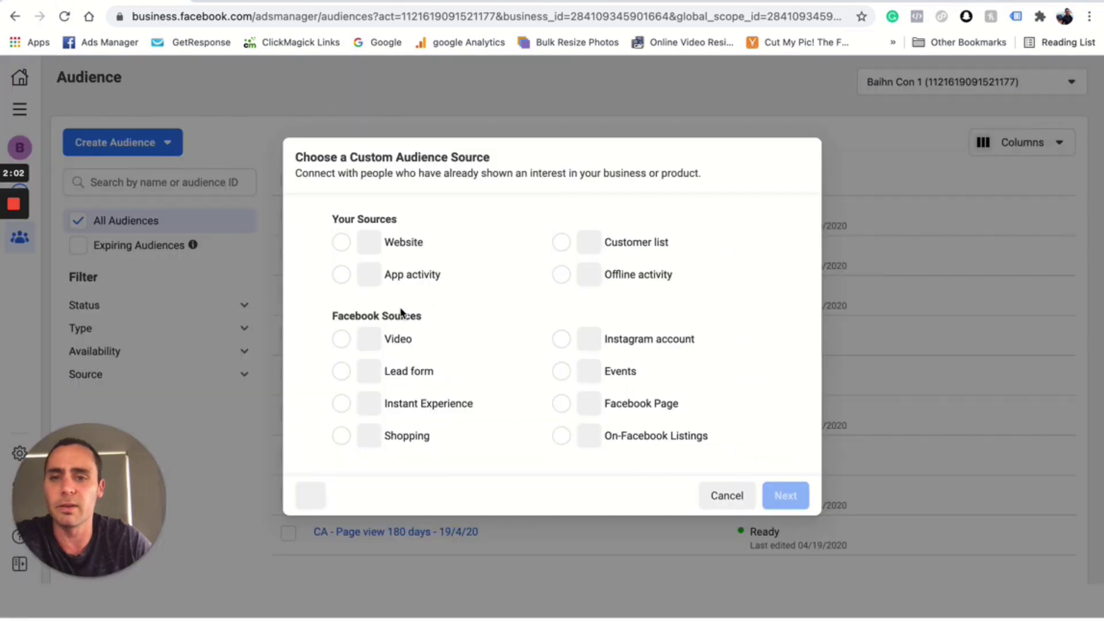
{"action": "left_click", "coordinate": [341, 239]}
{"action": "left_click", "coordinate": [793, 487]}
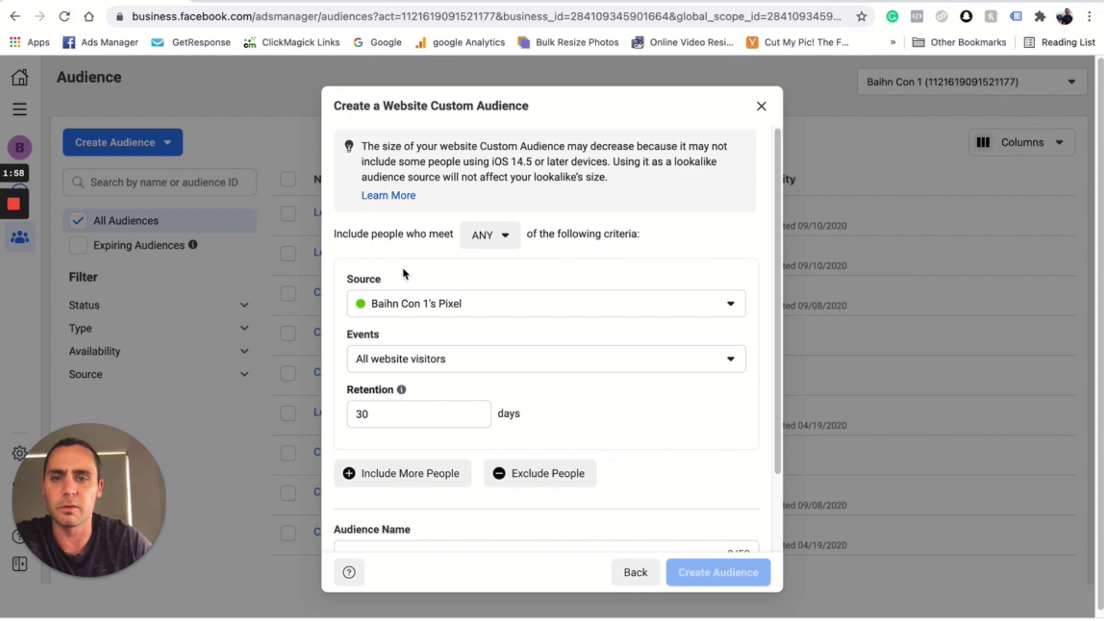
{"action": "left_click", "coordinate": [641, 304]}
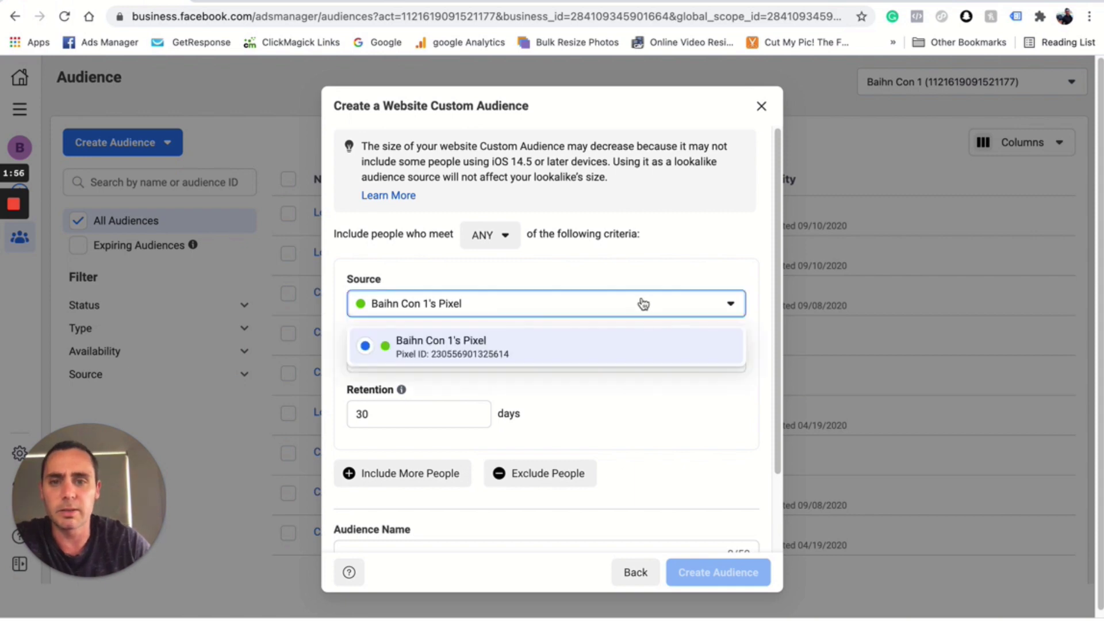
{"action": "left_click", "coordinate": [592, 347]}
{"action": "left_click", "coordinate": [399, 2]}
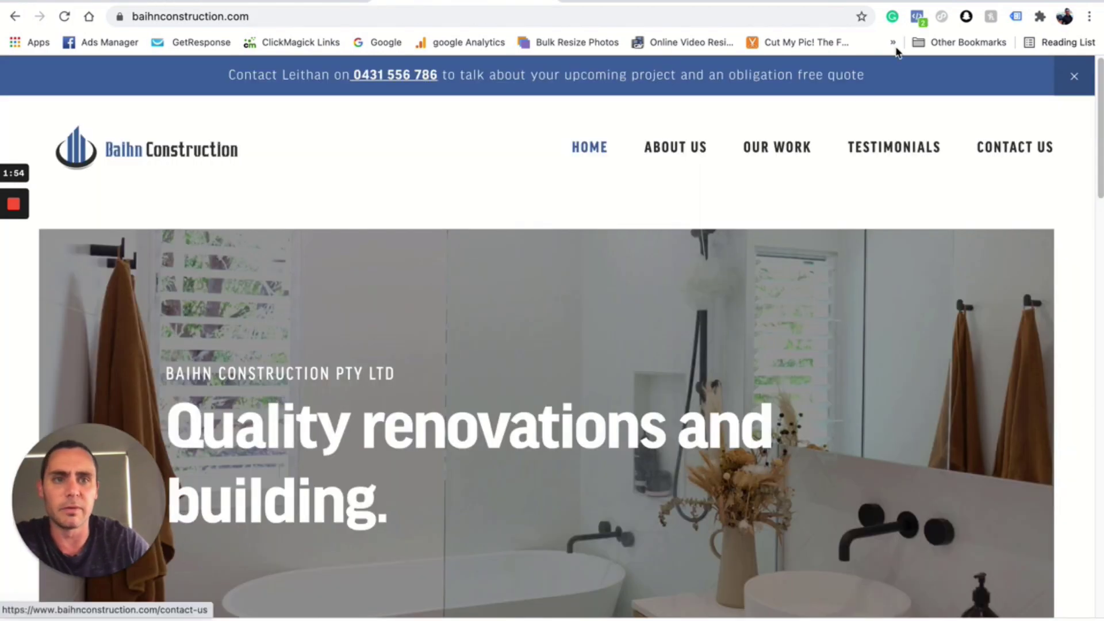
Confirm with Pixel Helper that the site fires Baihn Con 1's Pixel.
{"action": "left_click", "coordinate": [916, 16]}
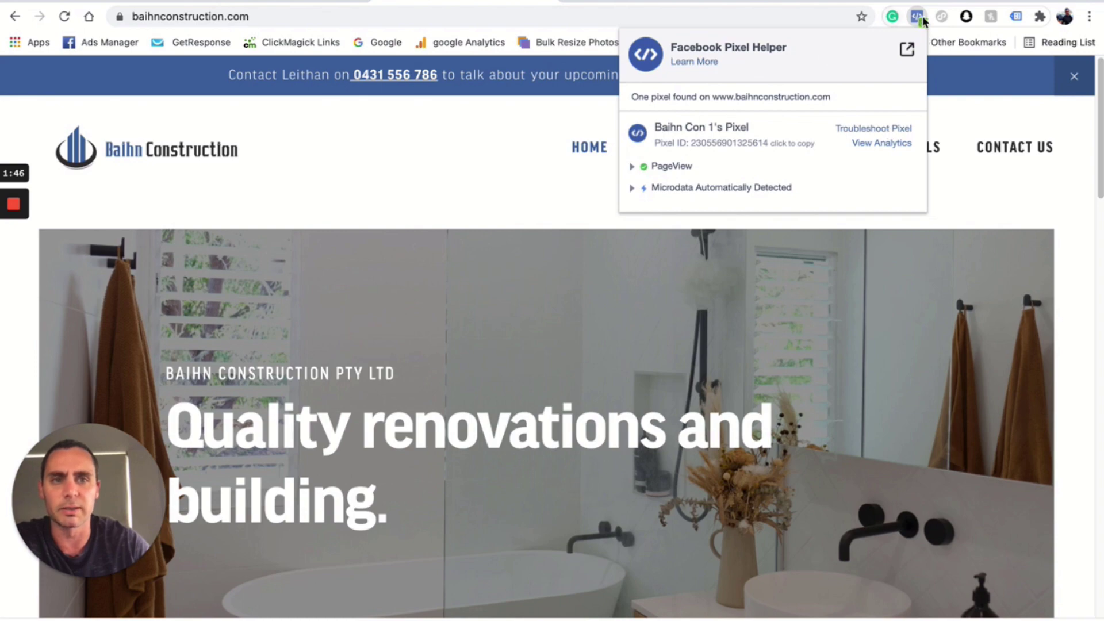
{"action": "key", "text": "Escape"}
Back in the audience form, keep All website visitors as the event.
{"action": "mouse_move", "coordinate": [96, 7]}
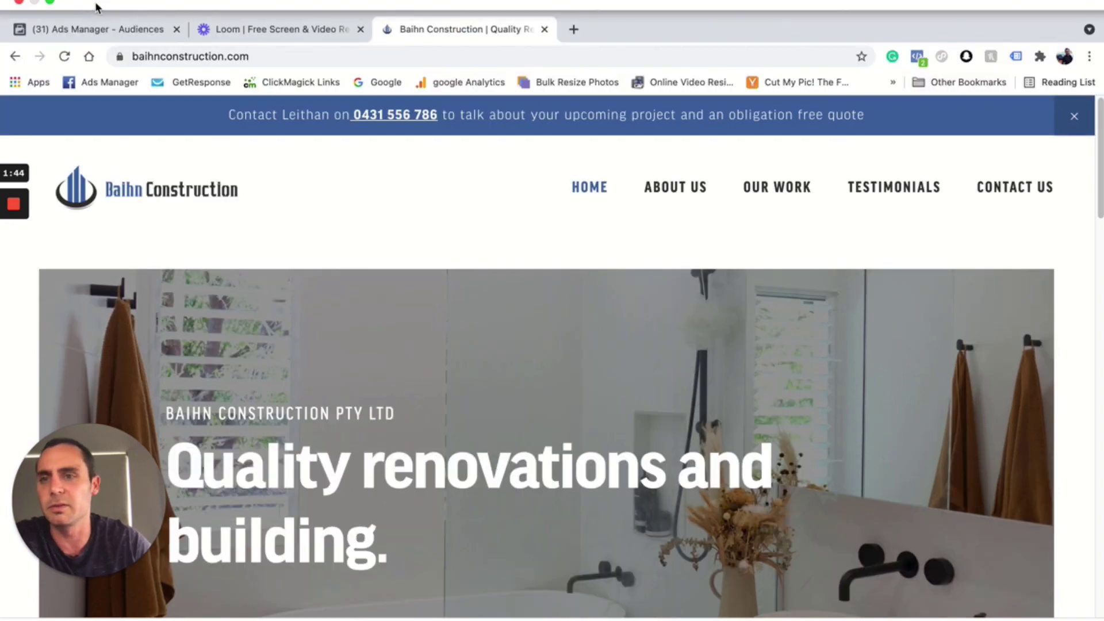
{"action": "left_click", "coordinate": [106, 30]}
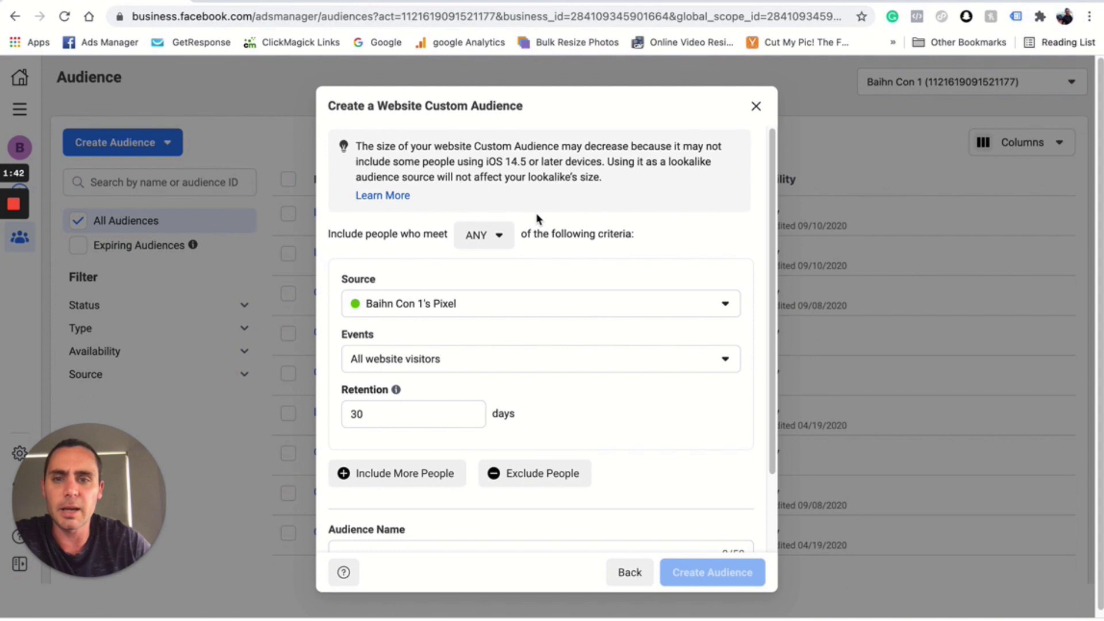
{"action": "left_click", "coordinate": [603, 367]}
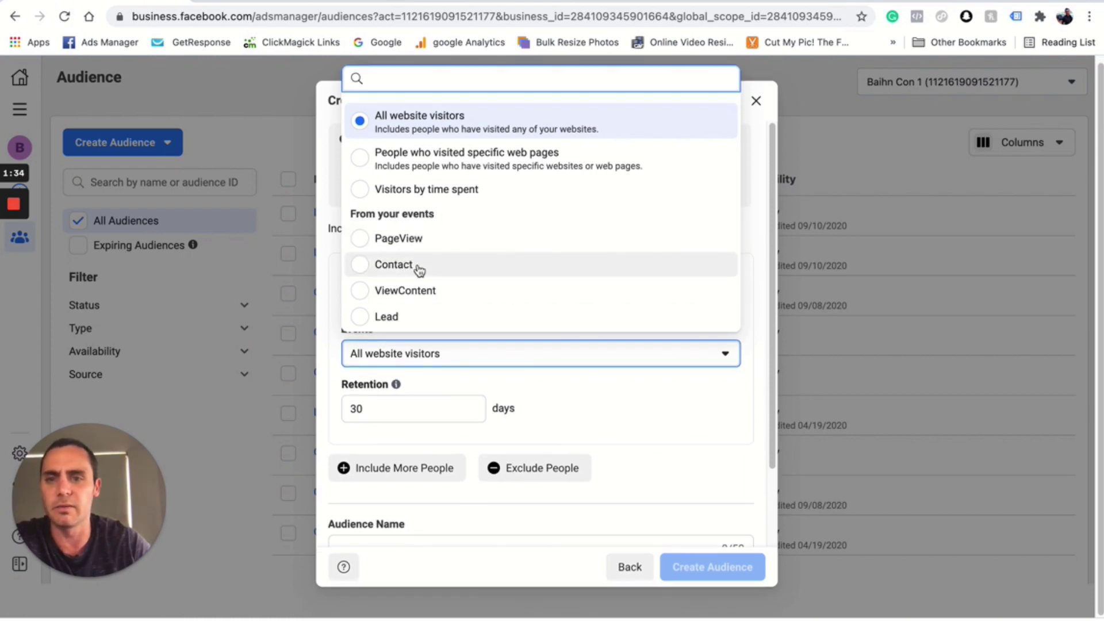
{"action": "left_click", "coordinate": [491, 132]}
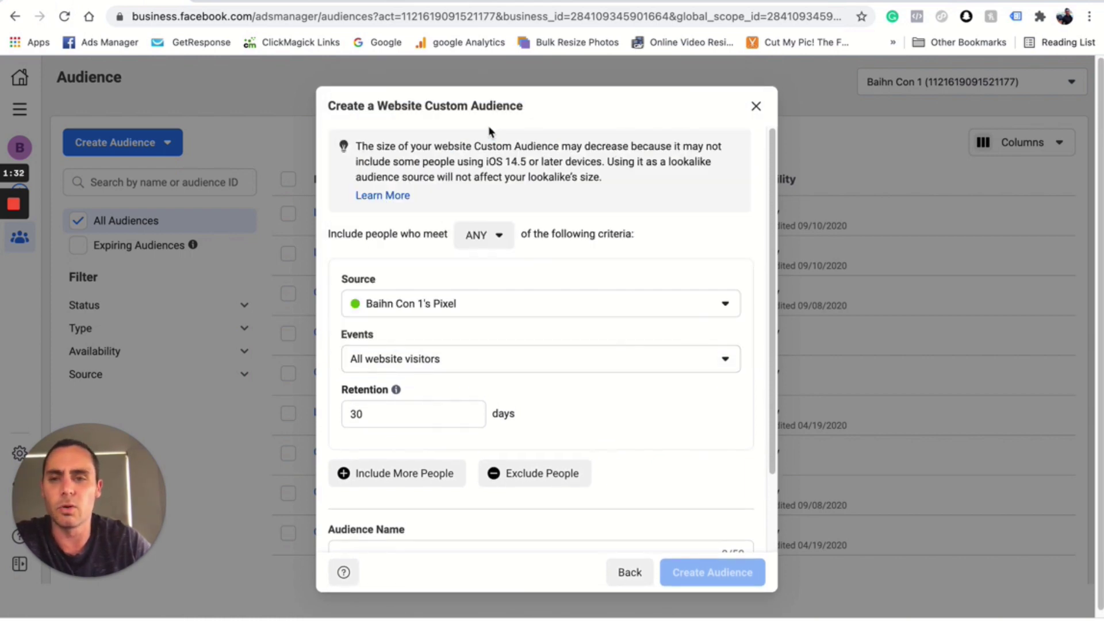
Set the audience retention period to 30 days.
{"action": "double_click", "coordinate": [381, 412]}
{"action": "left_click", "coordinate": [379, 413]}
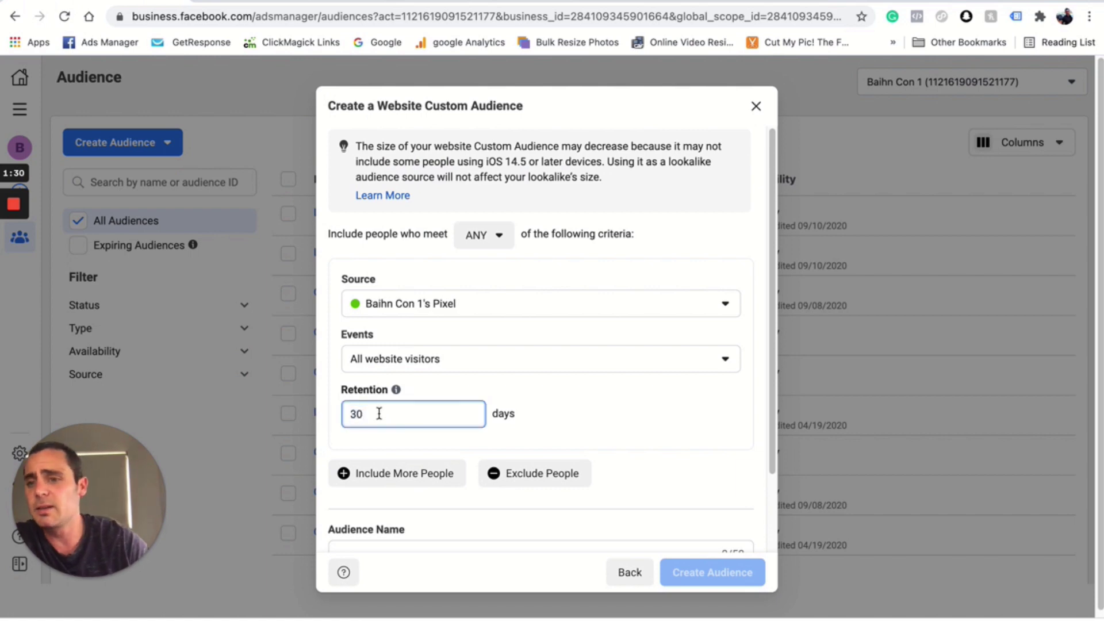
{"action": "key", "text": "BackSpace"}
{"action": "key", "text": "BackSpace"}
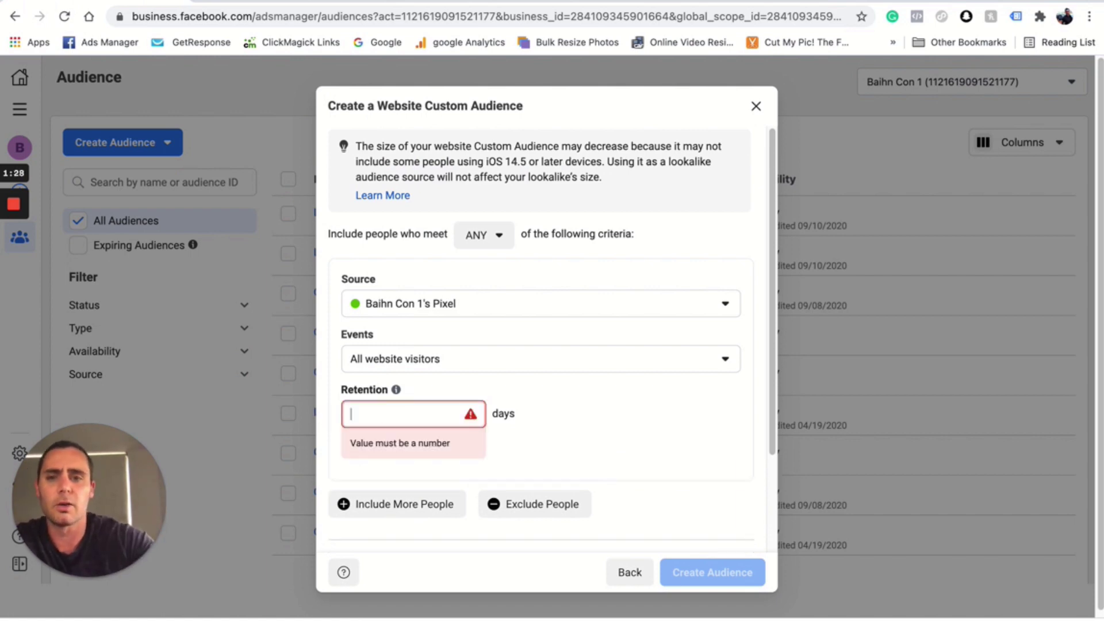
{"action": "type", "text": "180"}
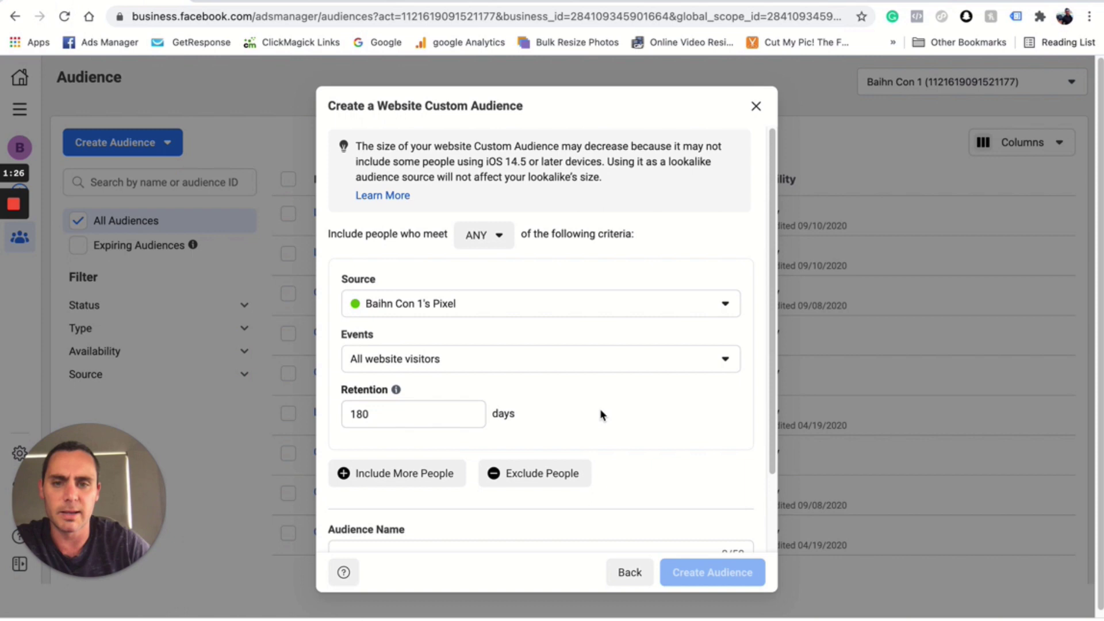
{"action": "left_click_drag", "start_coordinate": [387, 419], "coordinate": [324, 421]}
{"action": "key", "text": "BackSpace"}
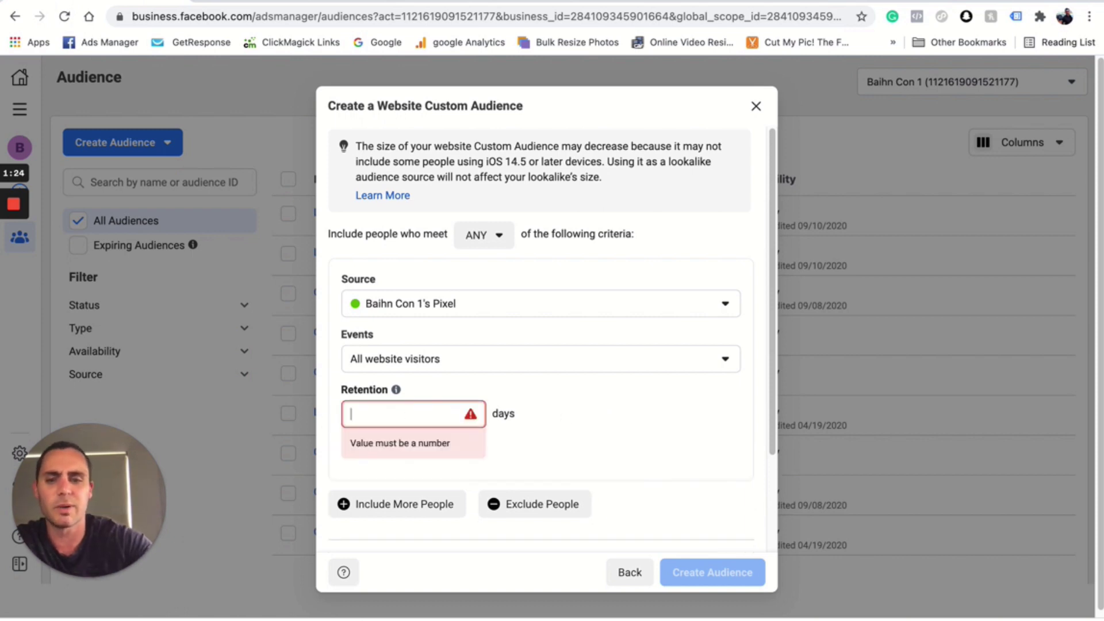
{"action": "type", "text": "3"}
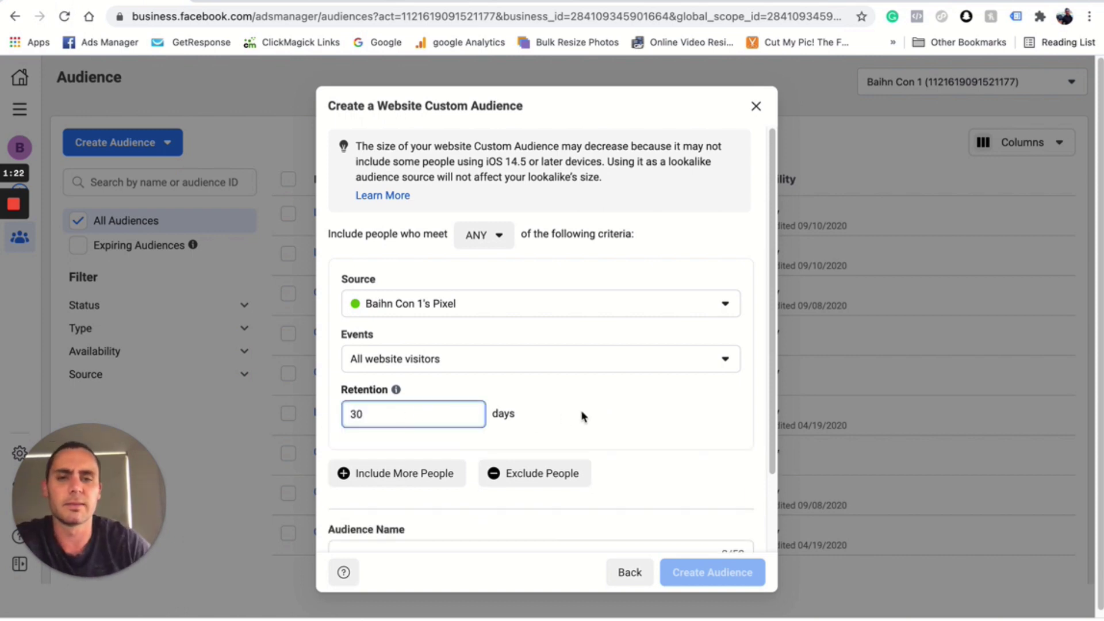
{"action": "type", "text": "0"}
{"action": "scroll", "coordinate": [581, 415], "scroll_direction": "down", "scroll_amount": 3}
{"action": "left_click", "coordinate": [604, 339]}
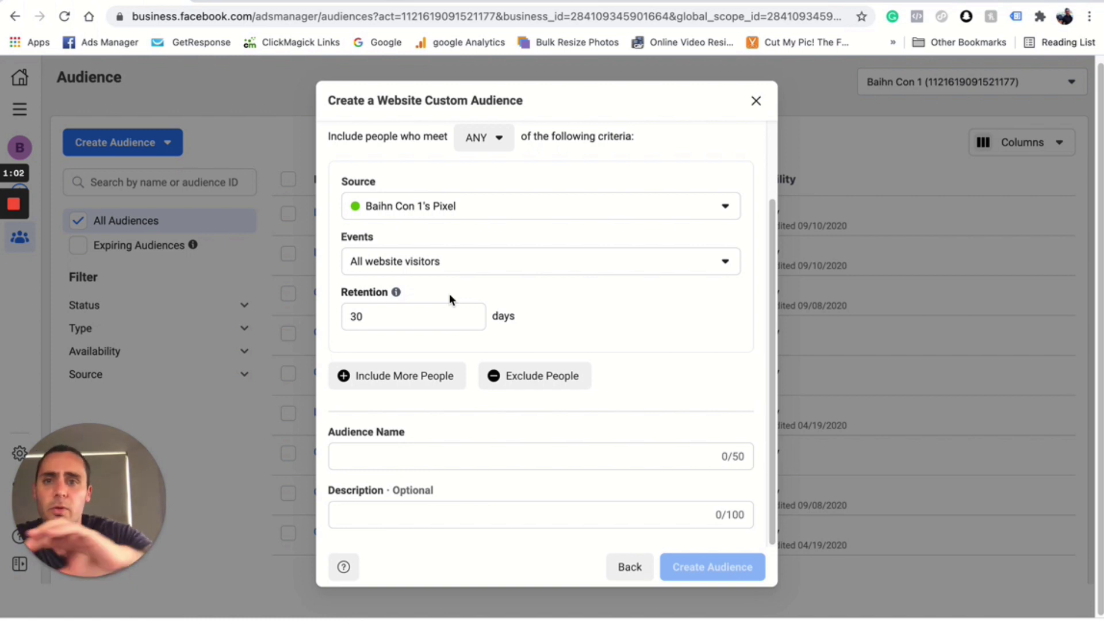
{"action": "mouse_move", "coordinate": [396, 293]}
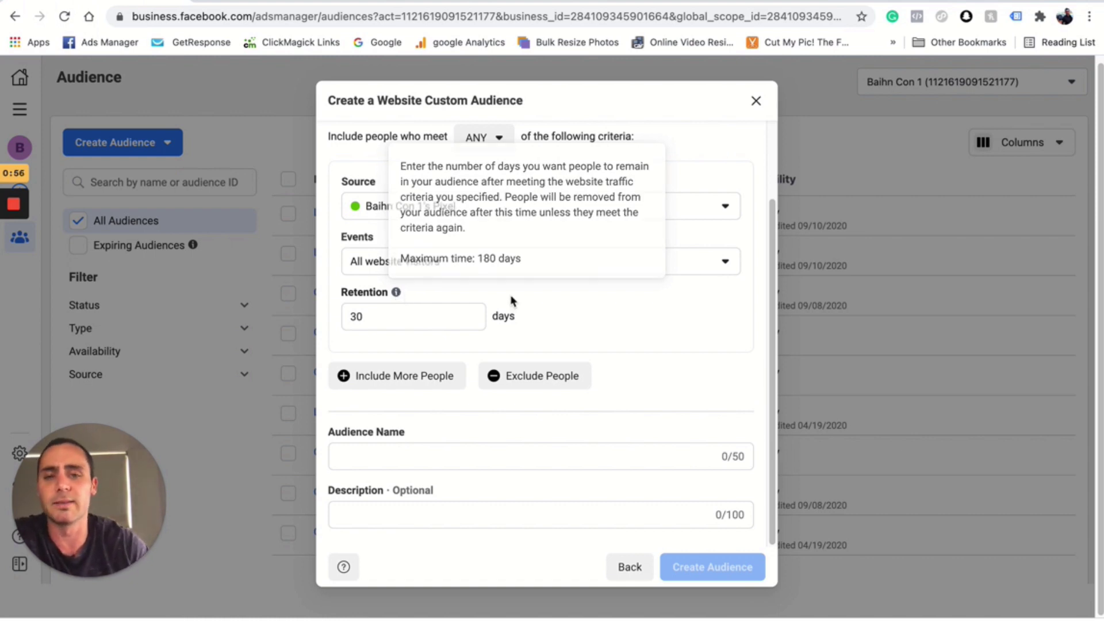
Name the audience 'CA - 30 days visits 24/6' and create it.
{"action": "left_click", "coordinate": [413, 450]}
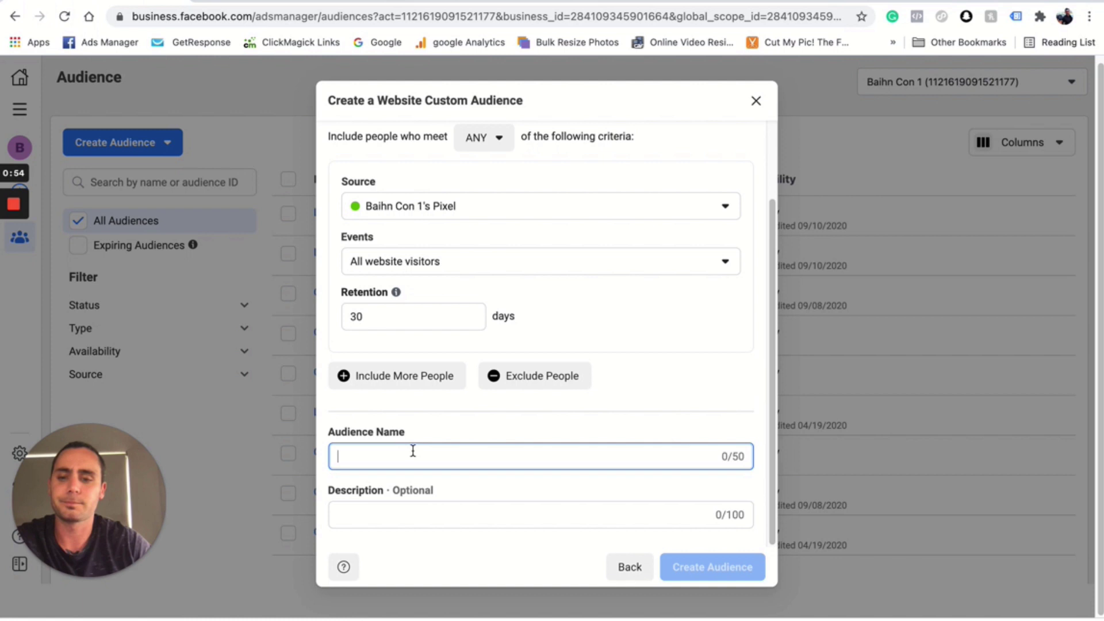
{"action": "type", "text": "CA - "}
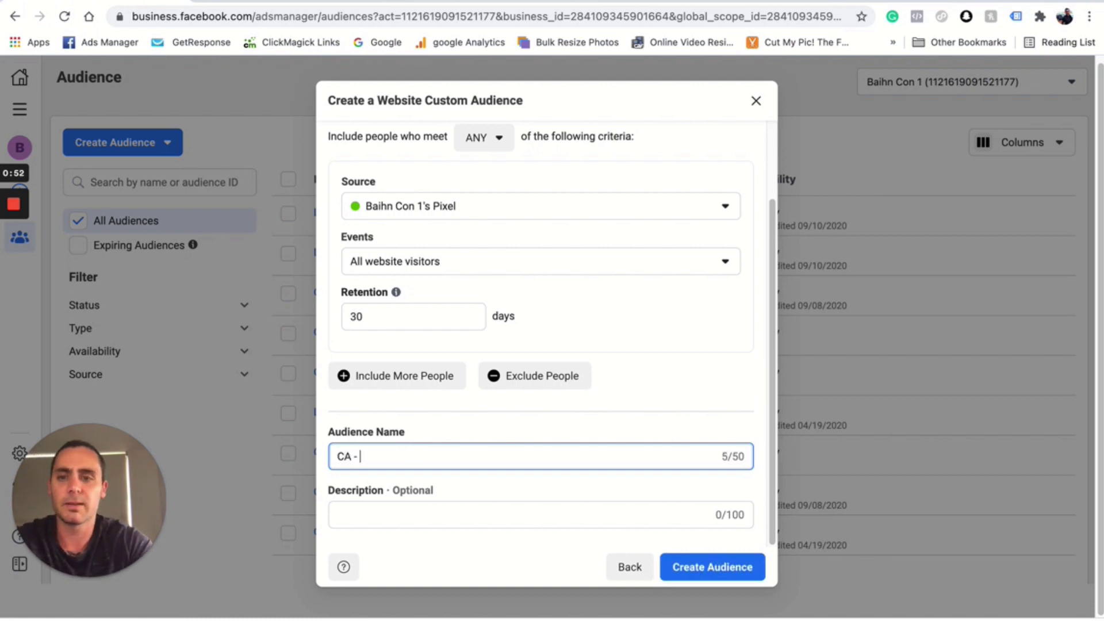
{"action": "type", "text": "30 da"}
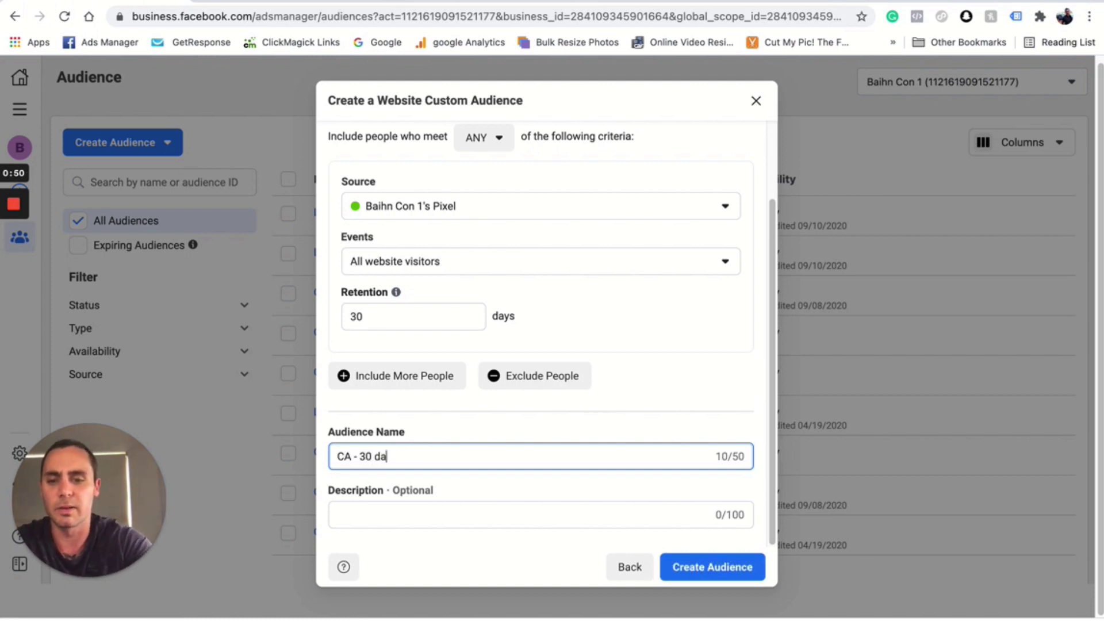
{"action": "type", "text": "ys vis"}
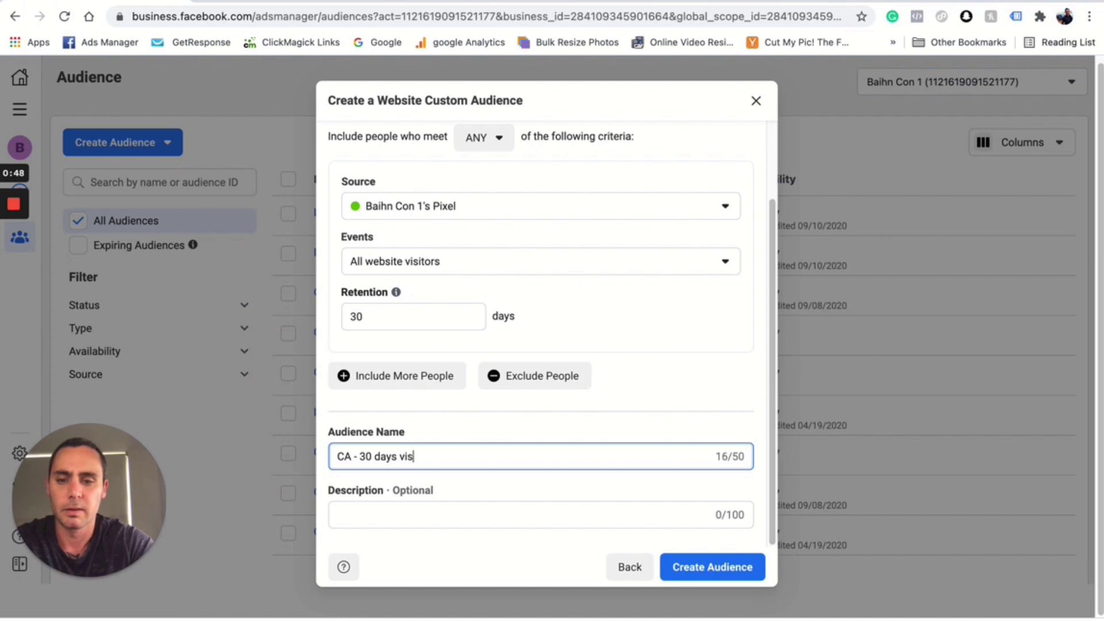
{"action": "type", "text": "its "}
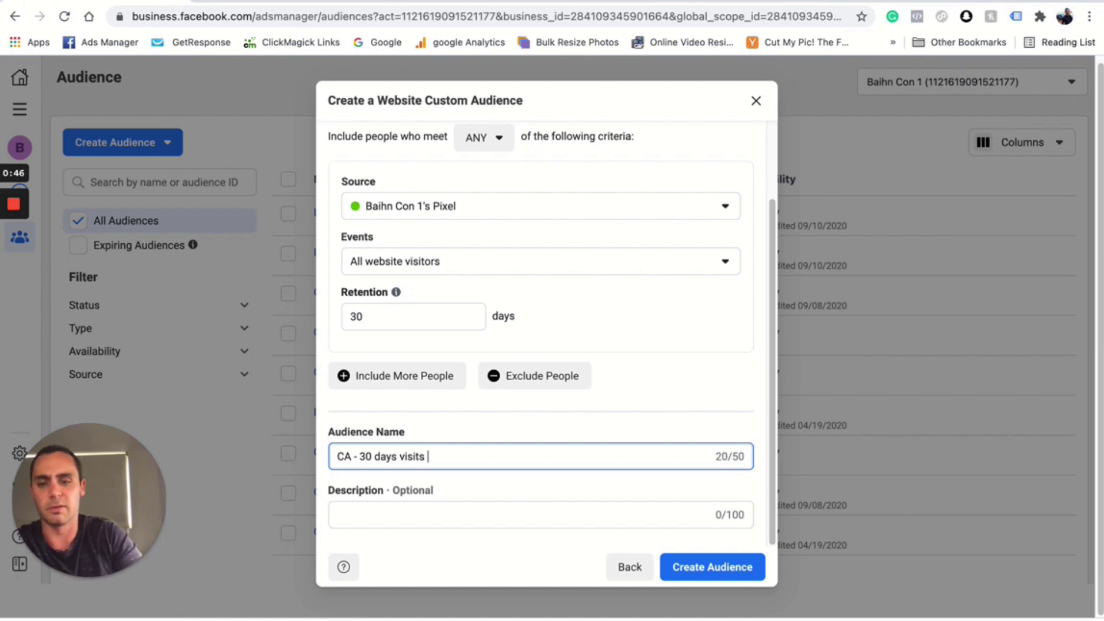
{"action": "type", "text": "24/"}
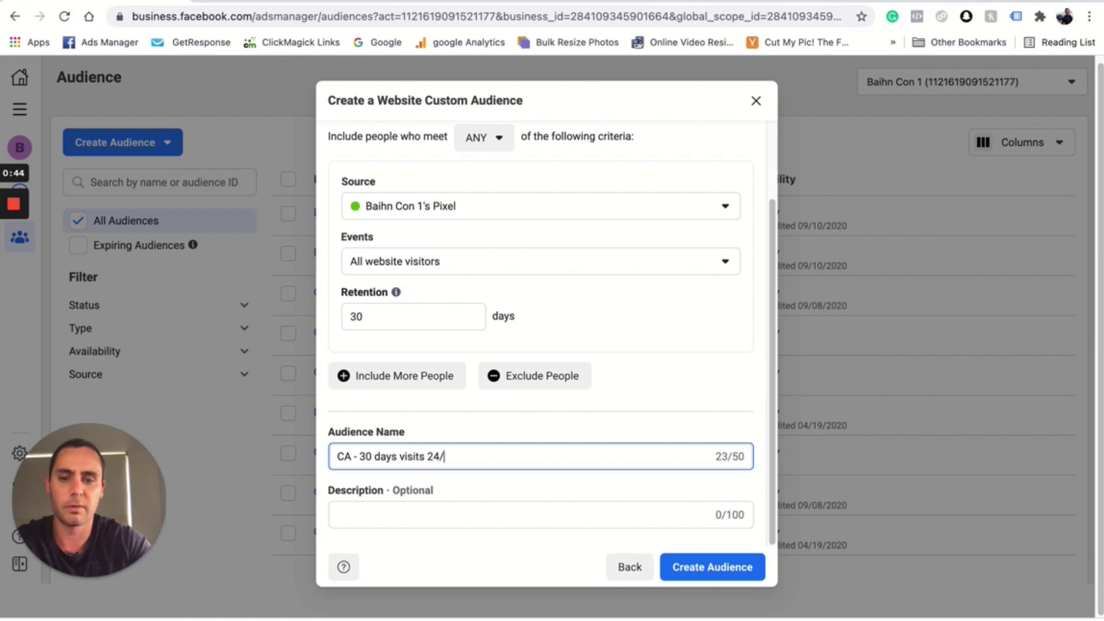
{"action": "type", "text": "6"}
{"action": "left_click", "coordinate": [639, 393]}
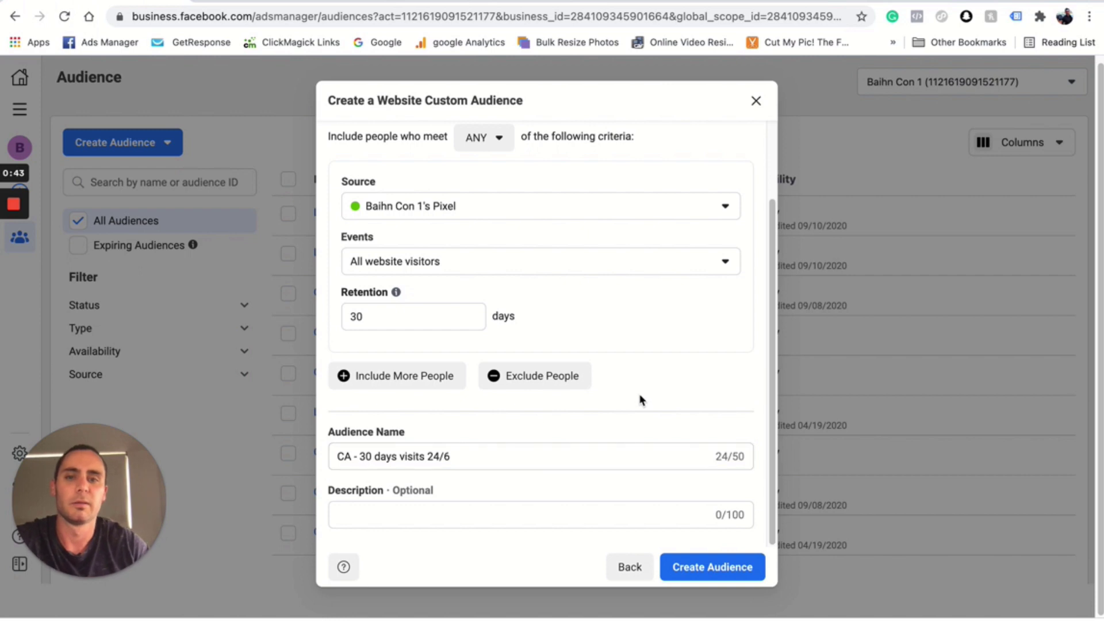
{"action": "left_click", "coordinate": [708, 573]}
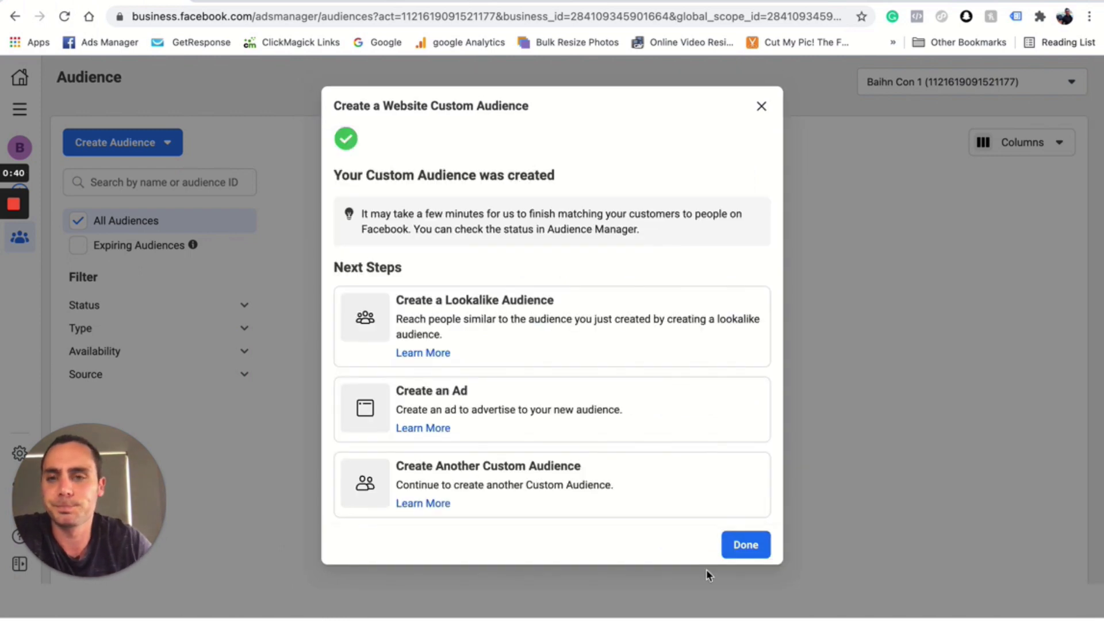
Close the audience confirmation and start a new campaign from the Ads Manager overview.
{"action": "left_click", "coordinate": [745, 544]}
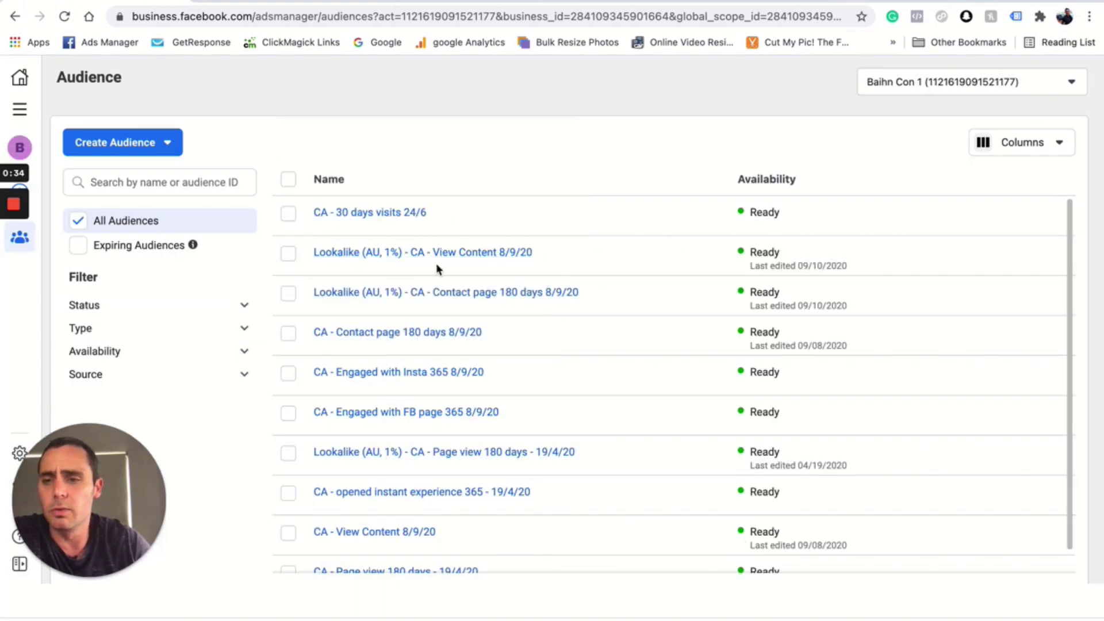
{"action": "left_click", "coordinate": [22, 111]}
{"action": "left_click", "coordinate": [99, 148]}
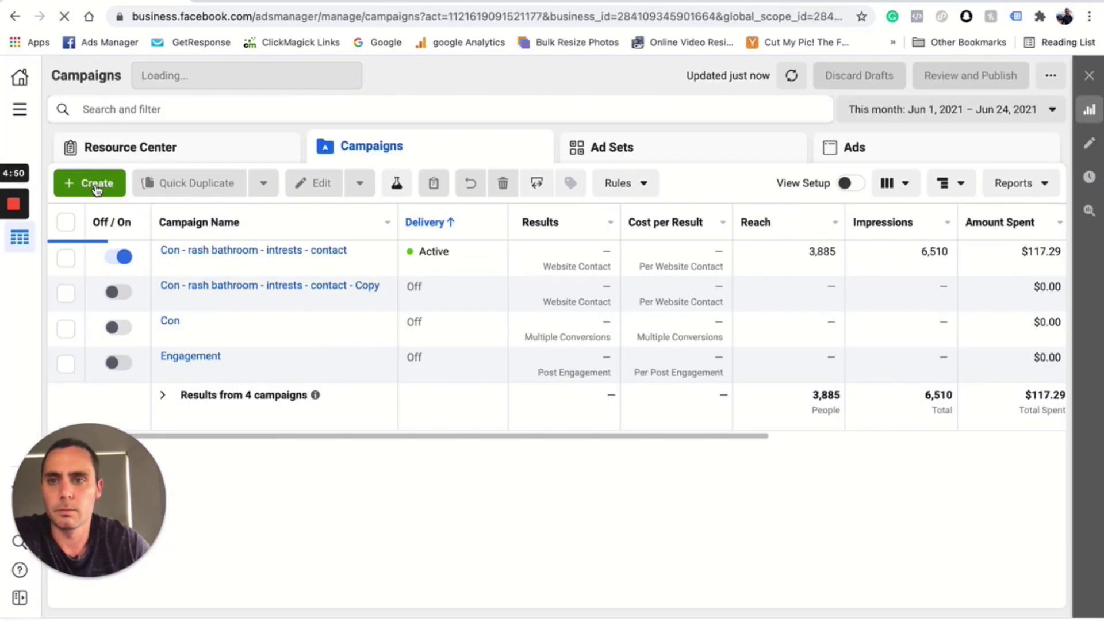
{"action": "left_click", "coordinate": [95, 185]}
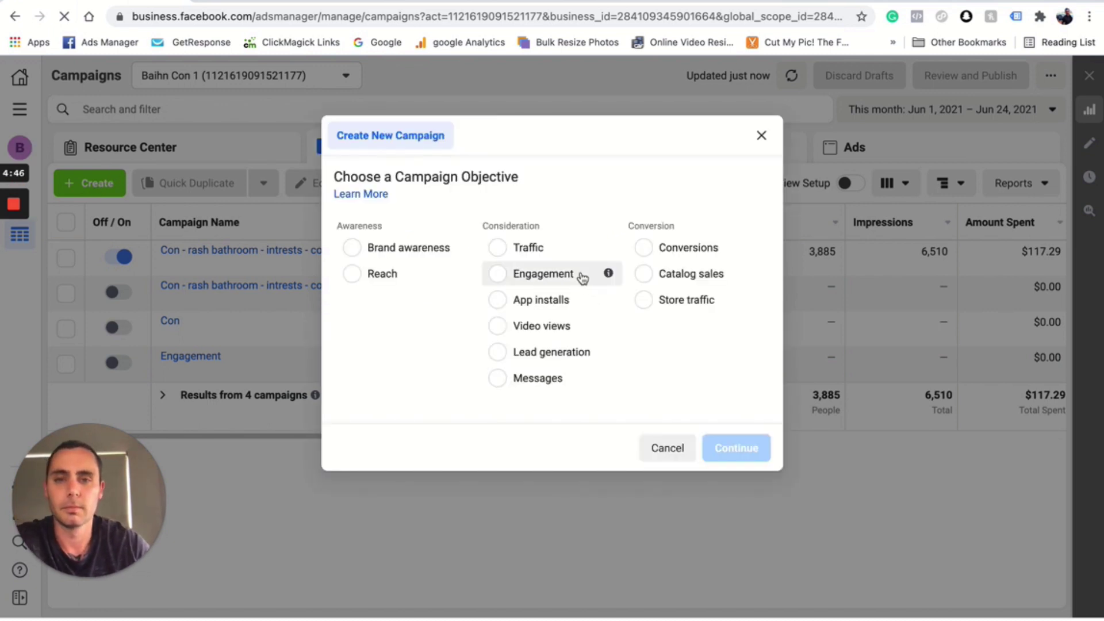
Create an Engagement-objective campaign draft, dismiss the lead generation tip, and open its ad set.
{"action": "left_click", "coordinate": [502, 290]}
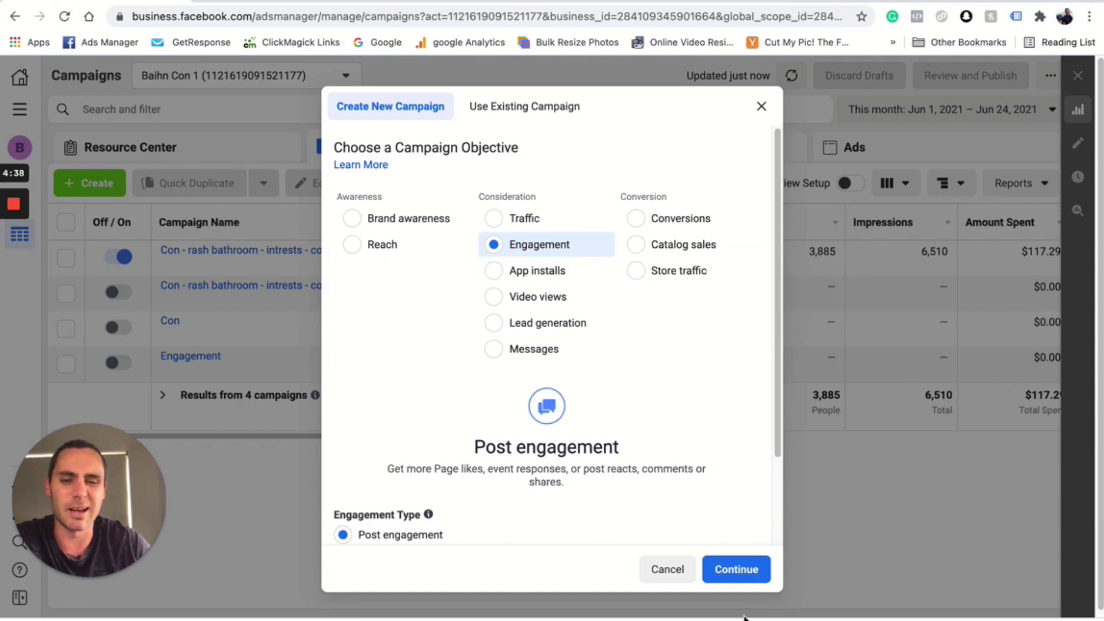
{"action": "left_click", "coordinate": [736, 569]}
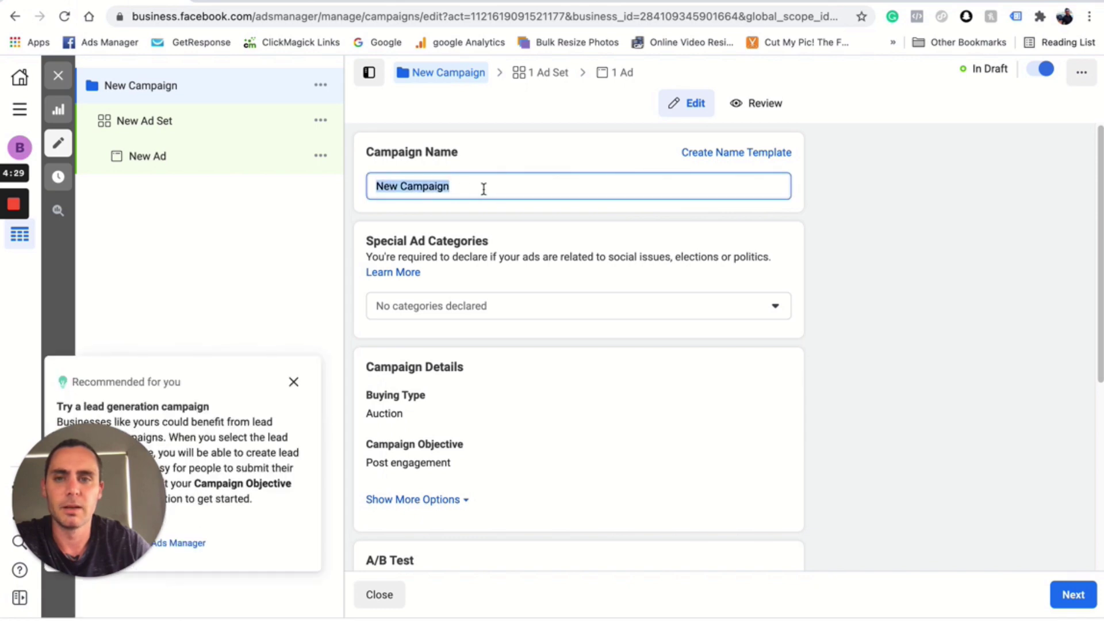
{"action": "scroll", "coordinate": [497, 192], "scroll_direction": "down", "scroll_amount": 5}
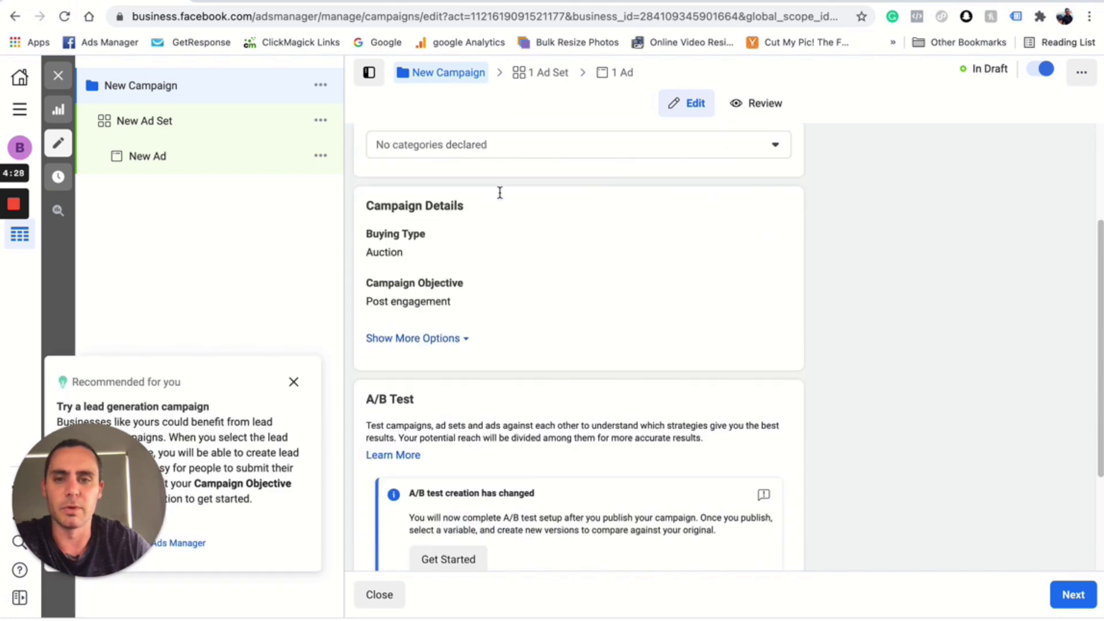
{"action": "scroll", "coordinate": [506, 207], "scroll_direction": "down", "scroll_amount": 1}
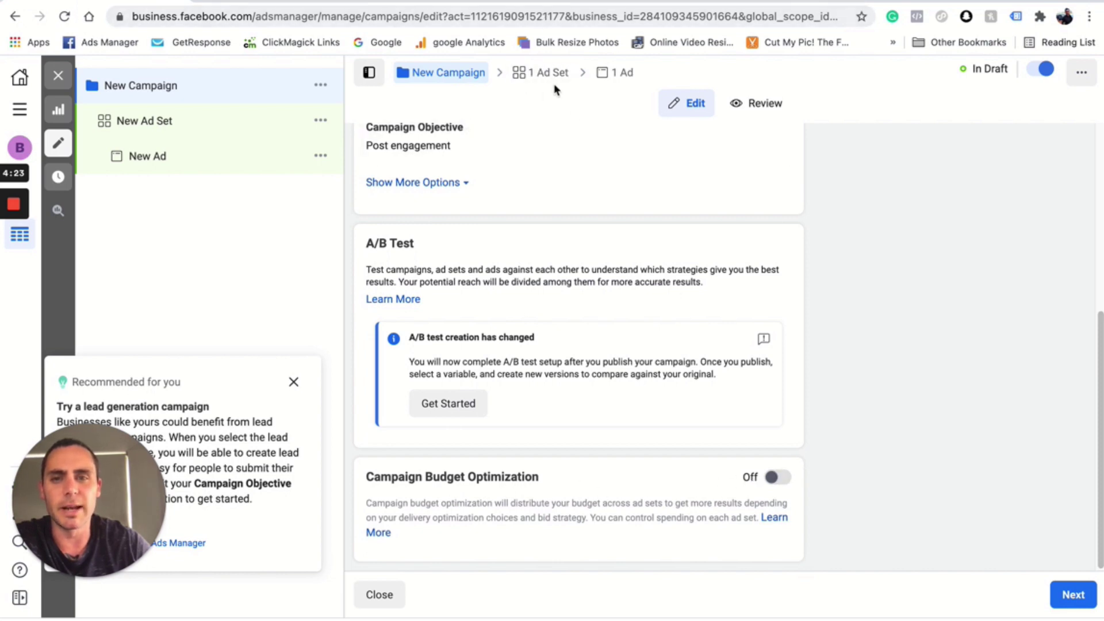
{"action": "left_click", "coordinate": [293, 382]}
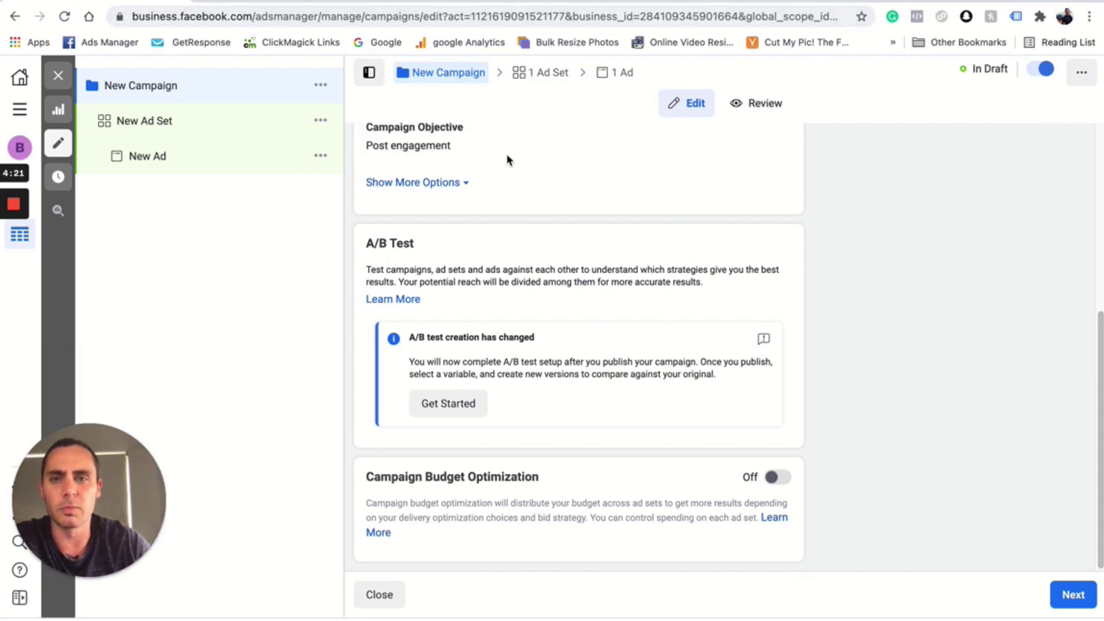
{"action": "left_click", "coordinate": [552, 75]}
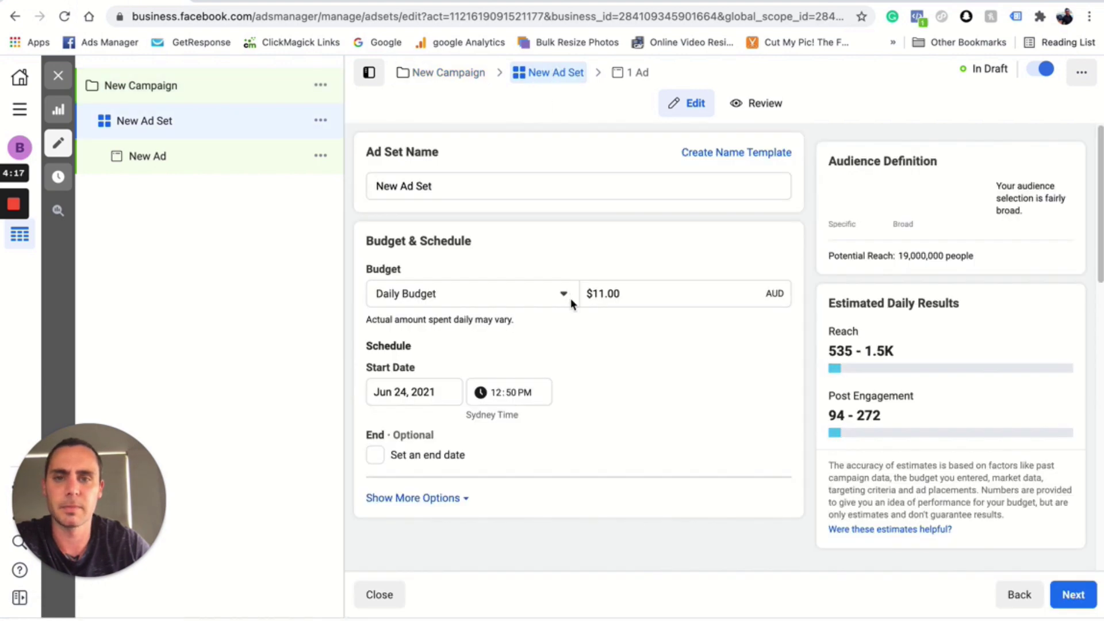
Choose 'CA - 30 days visits 24/6' from Custom Audiences as the ad set's audience.
{"action": "scroll", "coordinate": [630, 313], "scroll_direction": "down", "scroll_amount": 3}
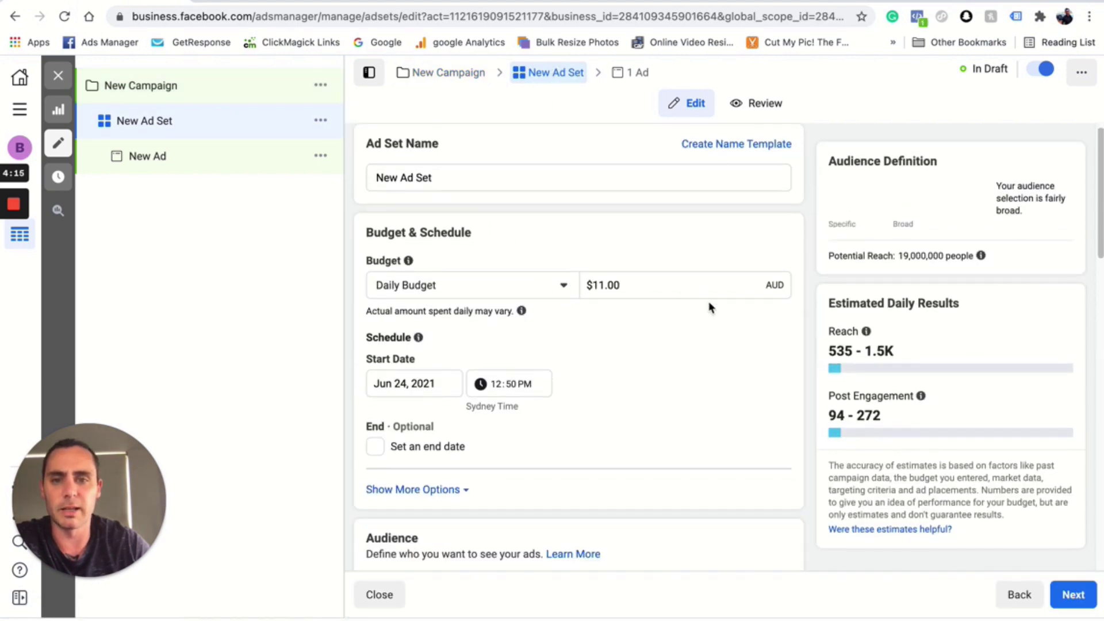
{"action": "scroll", "coordinate": [668, 195], "scroll_direction": "up", "scroll_amount": 3}
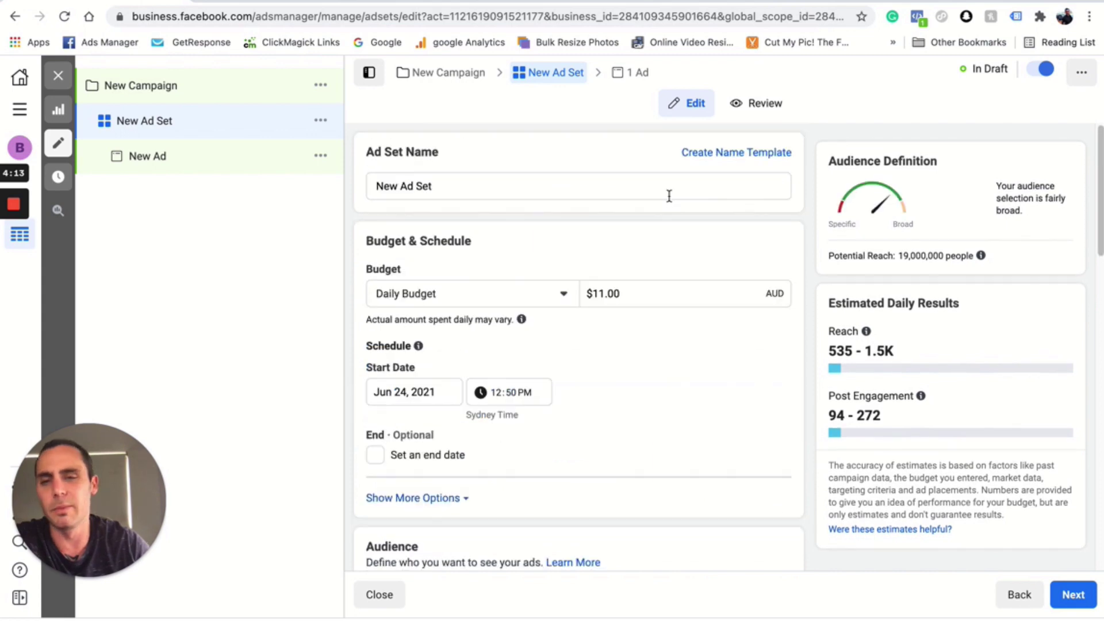
{"action": "scroll", "coordinate": [572, 353], "scroll_direction": "down", "scroll_amount": 5}
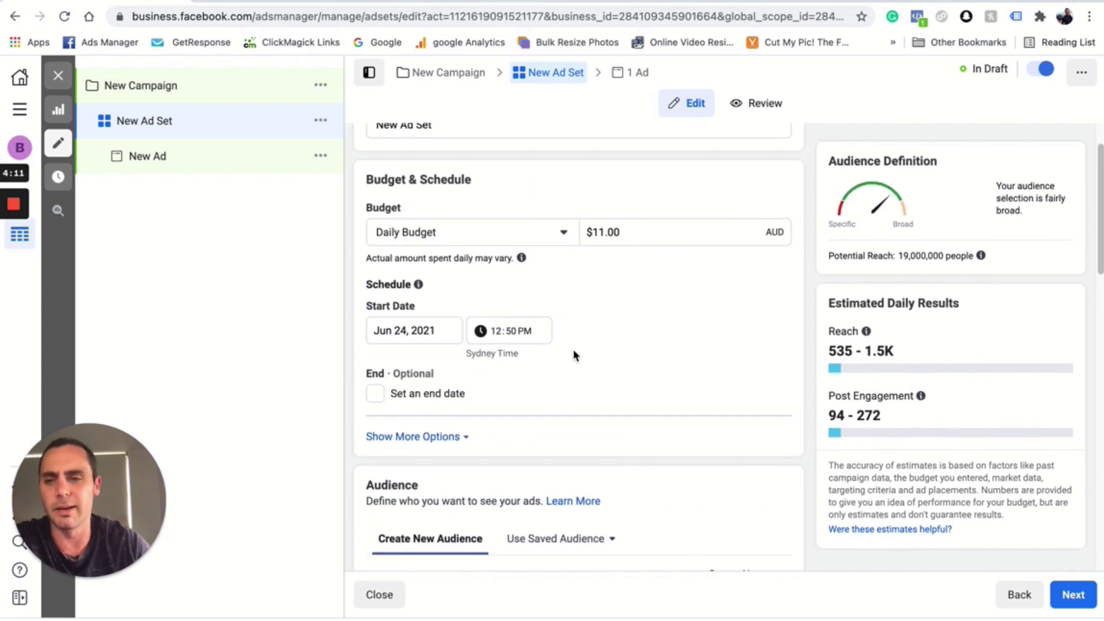
{"action": "left_click", "coordinate": [473, 373]}
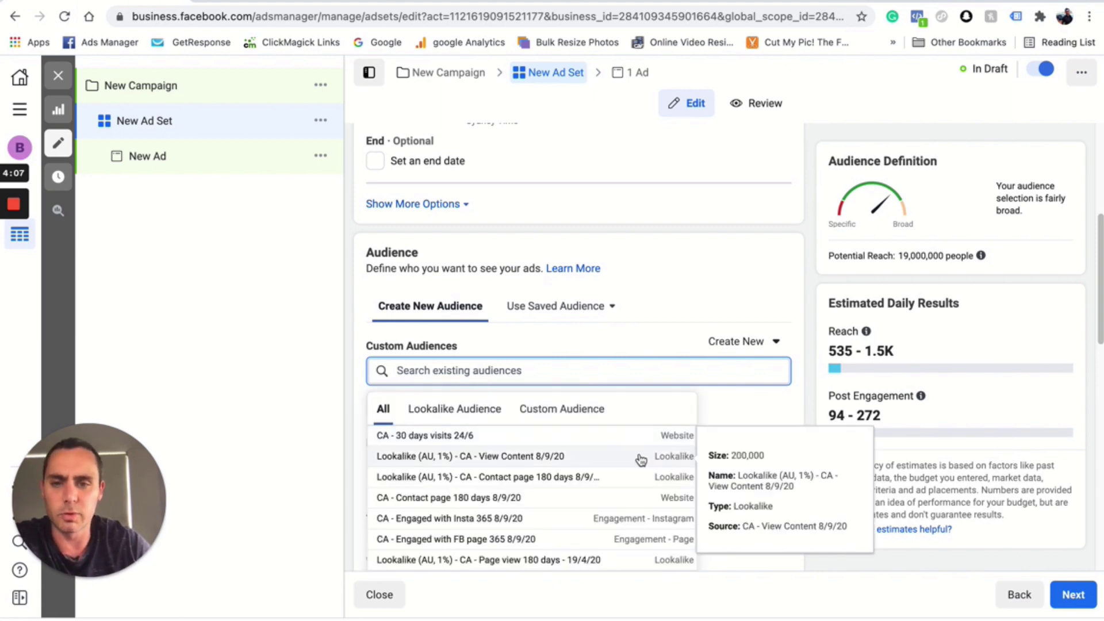
{"action": "left_click", "coordinate": [454, 437]}
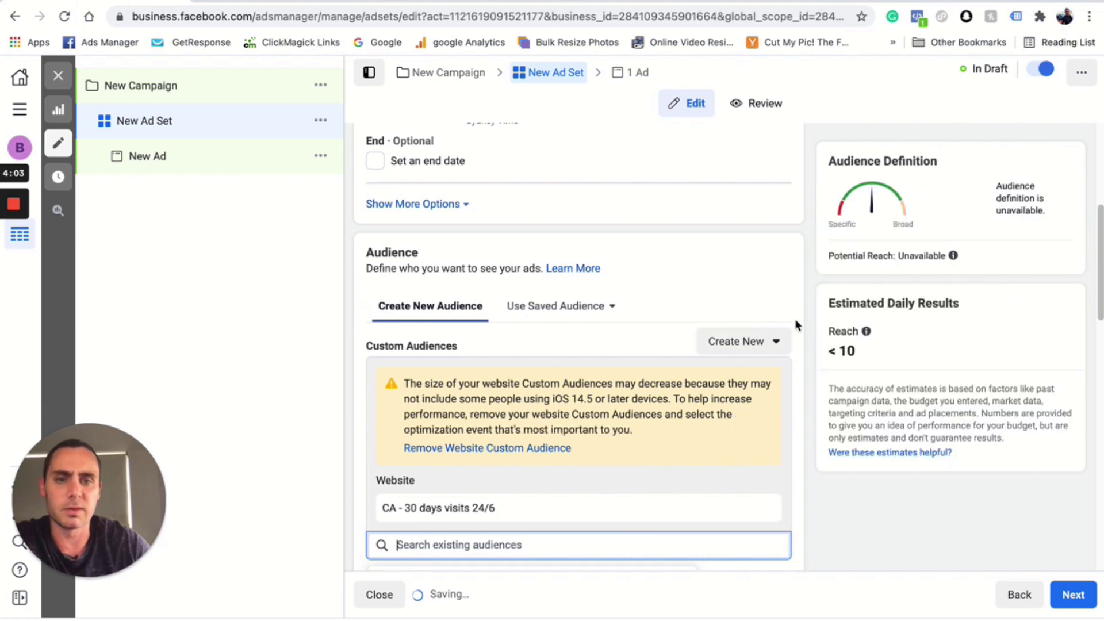
{"action": "scroll", "coordinate": [730, 333], "scroll_direction": "down", "scroll_amount": 5}
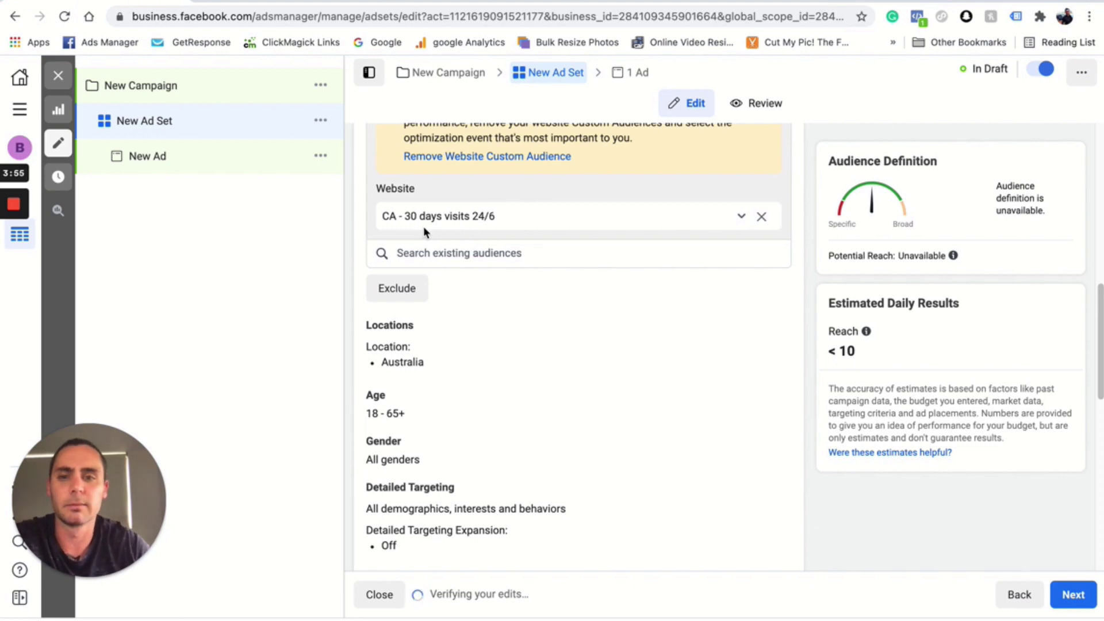
Leave Detailed Targeting Expansion unchecked in the ad set and continue to the ad.
{"action": "scroll", "coordinate": [513, 449], "scroll_direction": "down", "scroll_amount": 2}
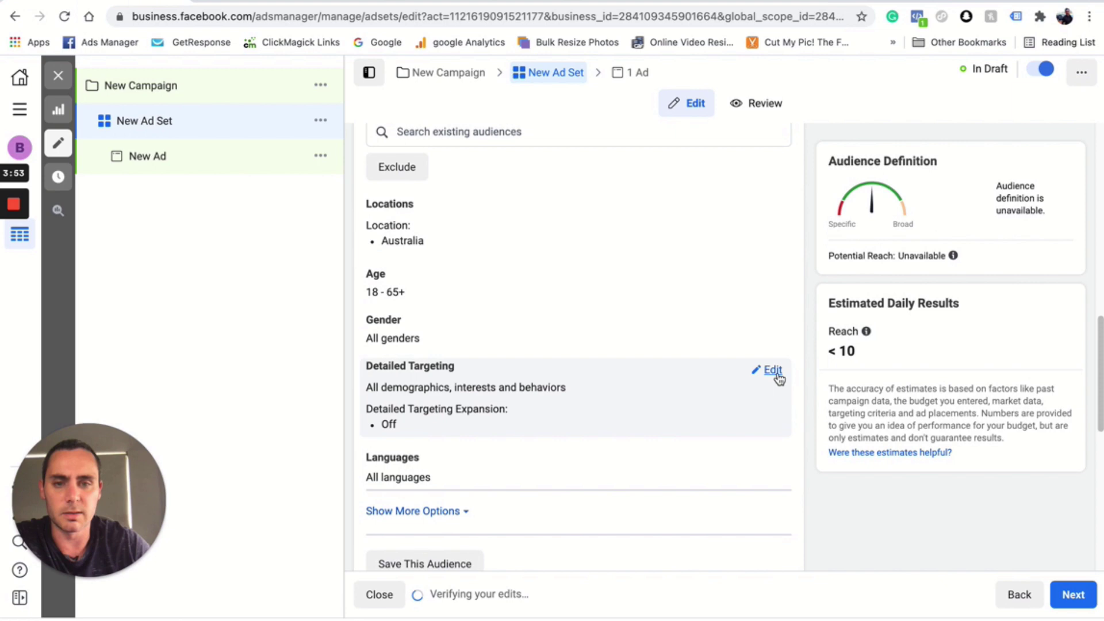
{"action": "left_click", "coordinate": [778, 376]}
{"action": "left_click", "coordinate": [376, 494]}
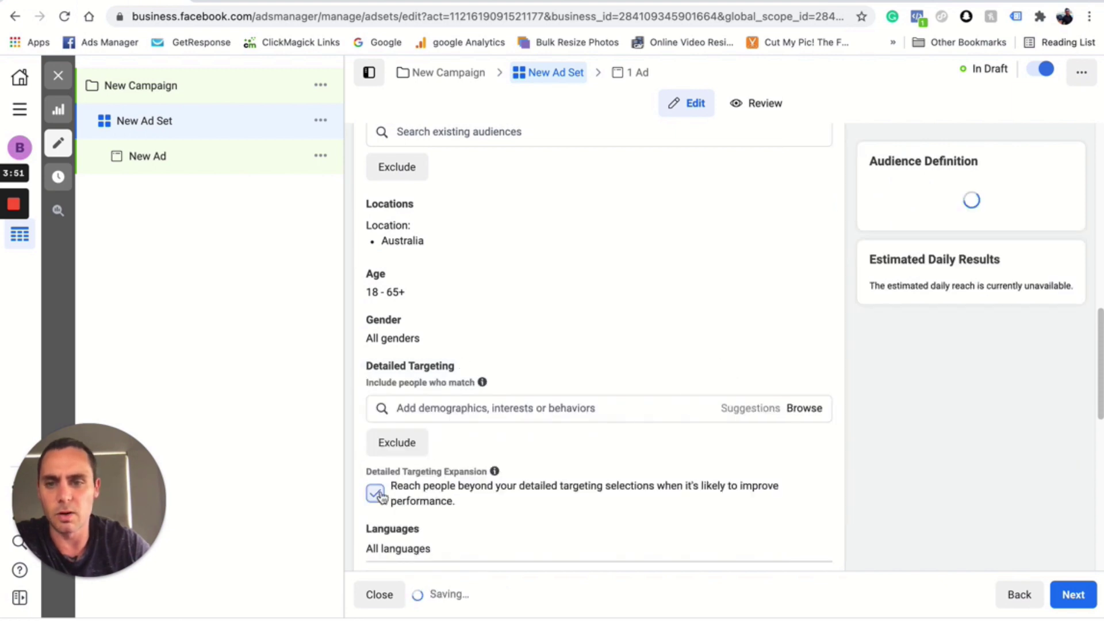
{"action": "left_click", "coordinate": [376, 493]}
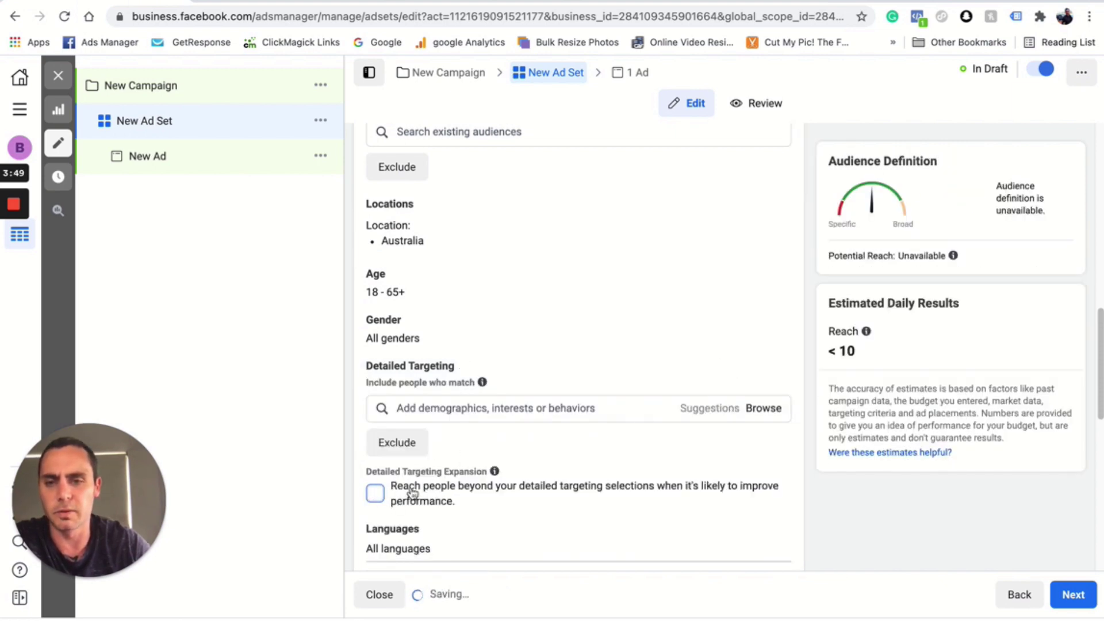
{"action": "scroll", "coordinate": [519, 313], "scroll_direction": "down", "scroll_amount": 5}
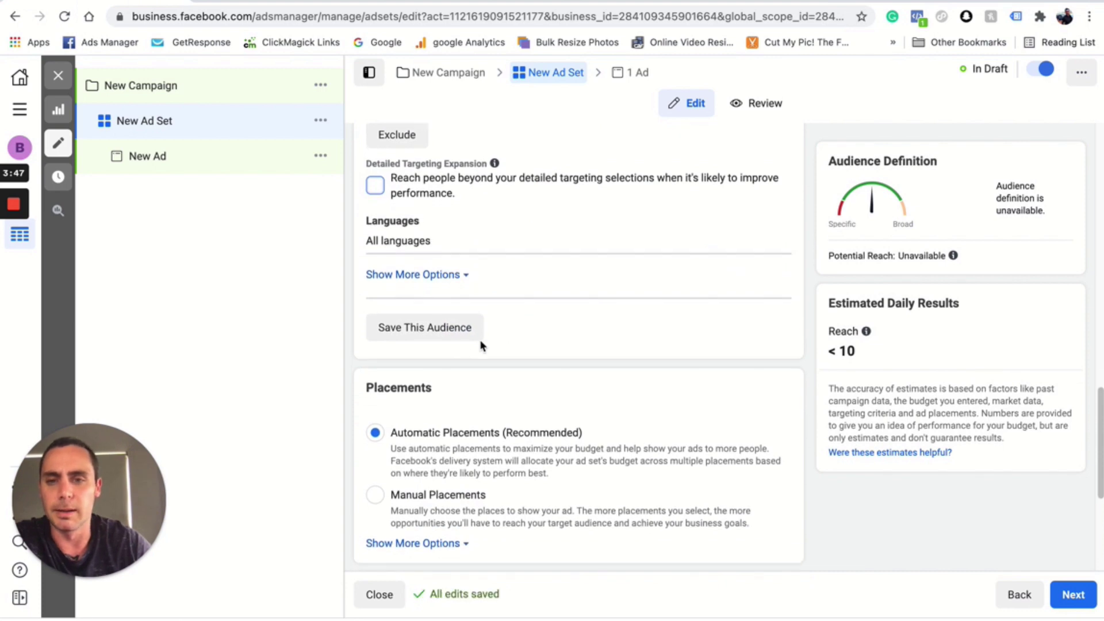
{"action": "scroll", "coordinate": [481, 345], "scroll_direction": "down", "scroll_amount": 2}
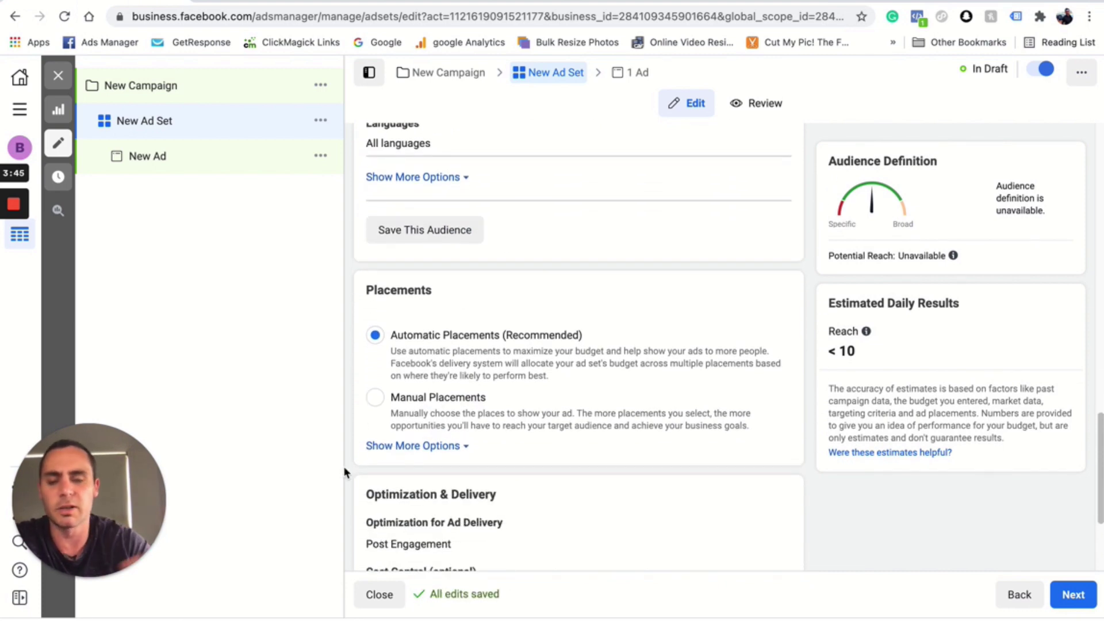
{"action": "scroll", "coordinate": [473, 411], "scroll_direction": "down", "scroll_amount": 3}
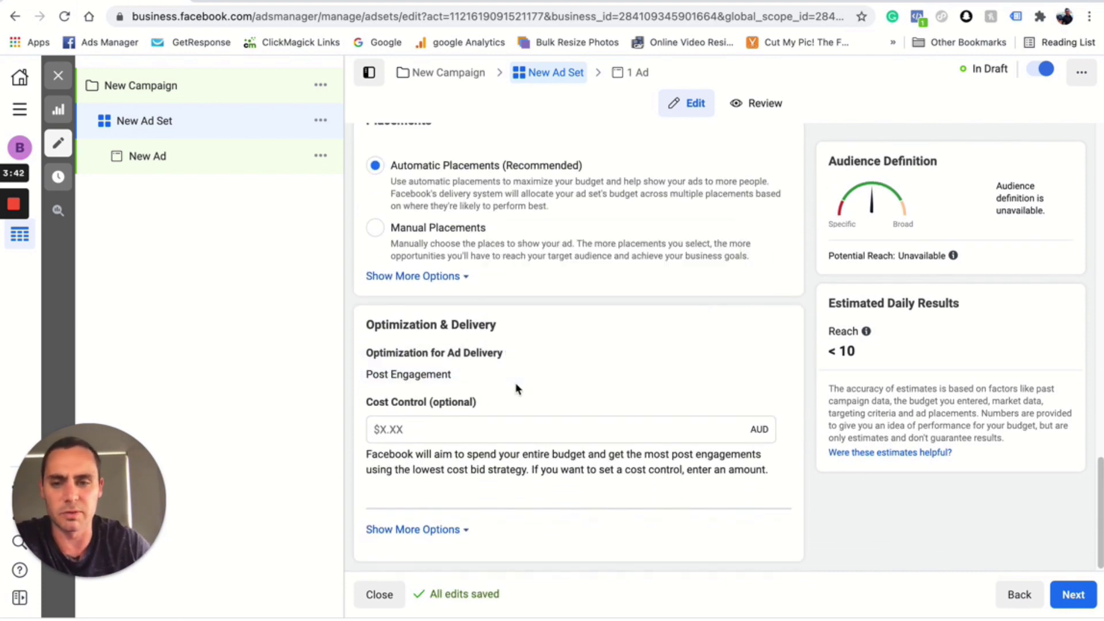
{"action": "scroll", "coordinate": [631, 173], "scroll_direction": "up", "scroll_amount": 9}
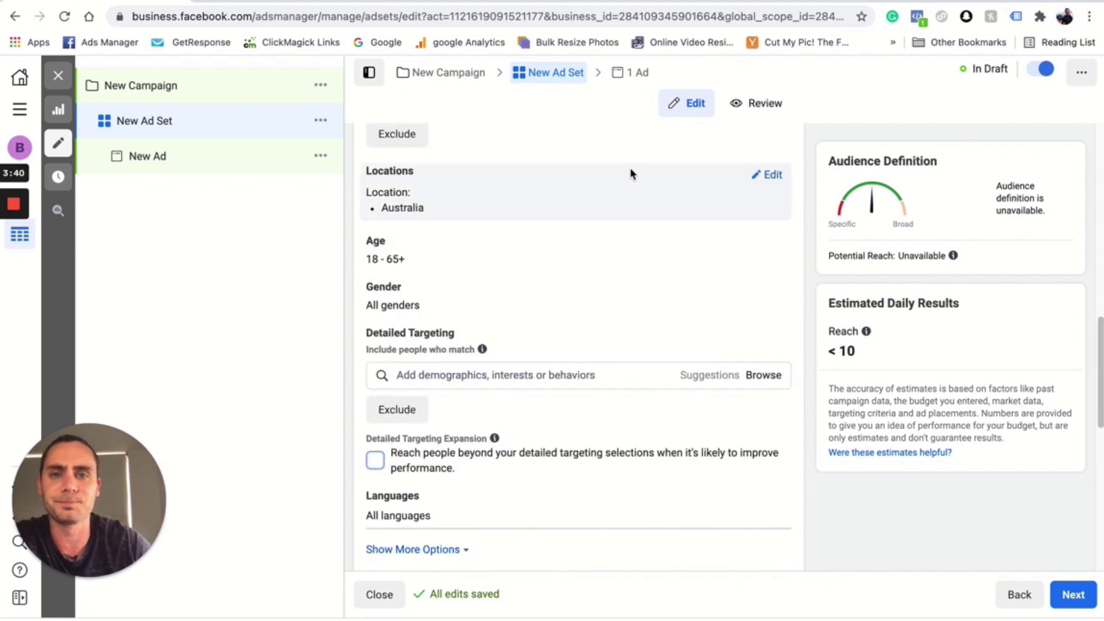
{"action": "scroll", "coordinate": [630, 140], "scroll_direction": "down", "scroll_amount": 8}
{"action": "left_click", "coordinate": [1073, 595]}
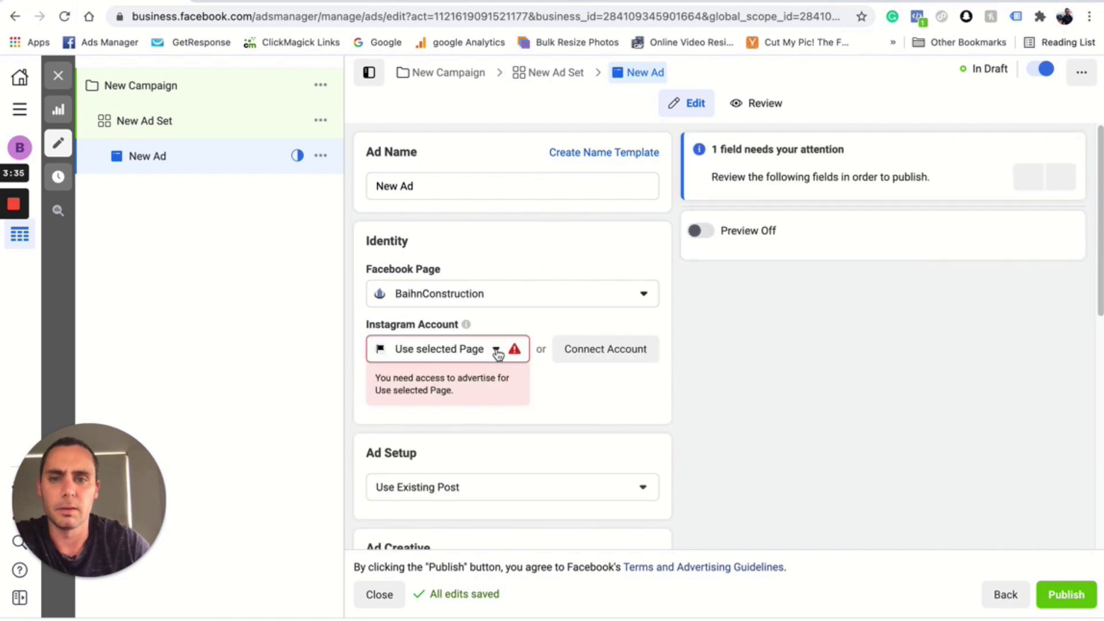
Use the business's Instagram account for the ad.
{"action": "left_click", "coordinate": [495, 352]}
{"action": "left_click", "coordinate": [476, 415]}
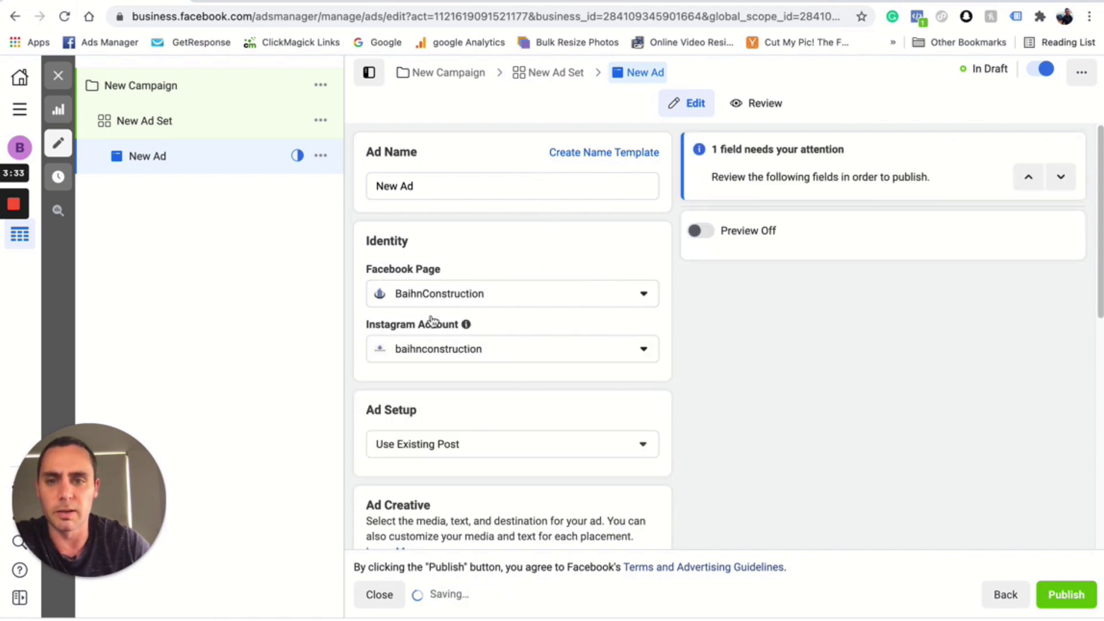
{"action": "scroll", "coordinate": [506, 283], "scroll_direction": "down", "scroll_amount": 2}
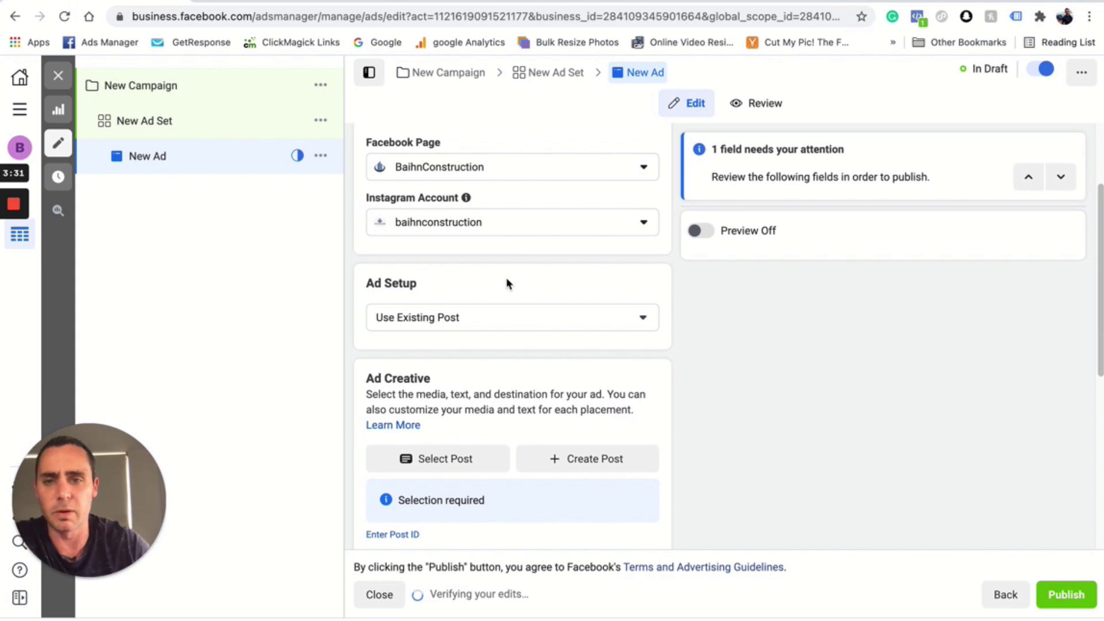
{"action": "scroll", "coordinate": [475, 428], "scroll_direction": "down", "scroll_amount": 1}
Promote the existing May 17, 2021 bathroom layout-change post in the ad.
{"action": "left_click", "coordinate": [457, 436]}
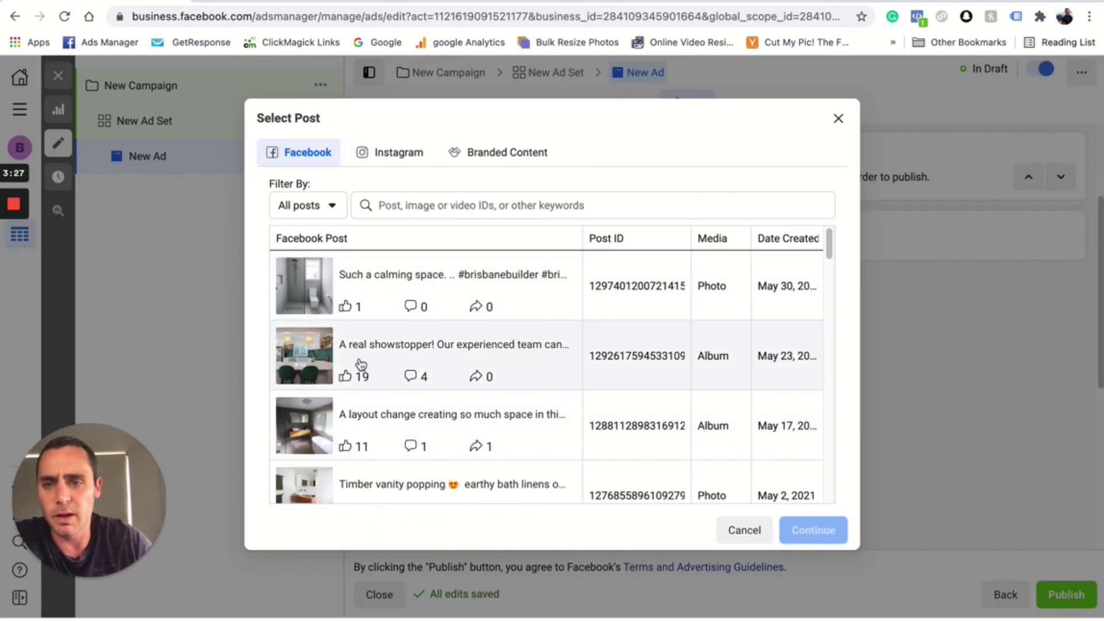
{"action": "scroll", "coordinate": [354, 403], "scroll_direction": "down", "scroll_amount": 1}
{"action": "left_click", "coordinate": [382, 401]}
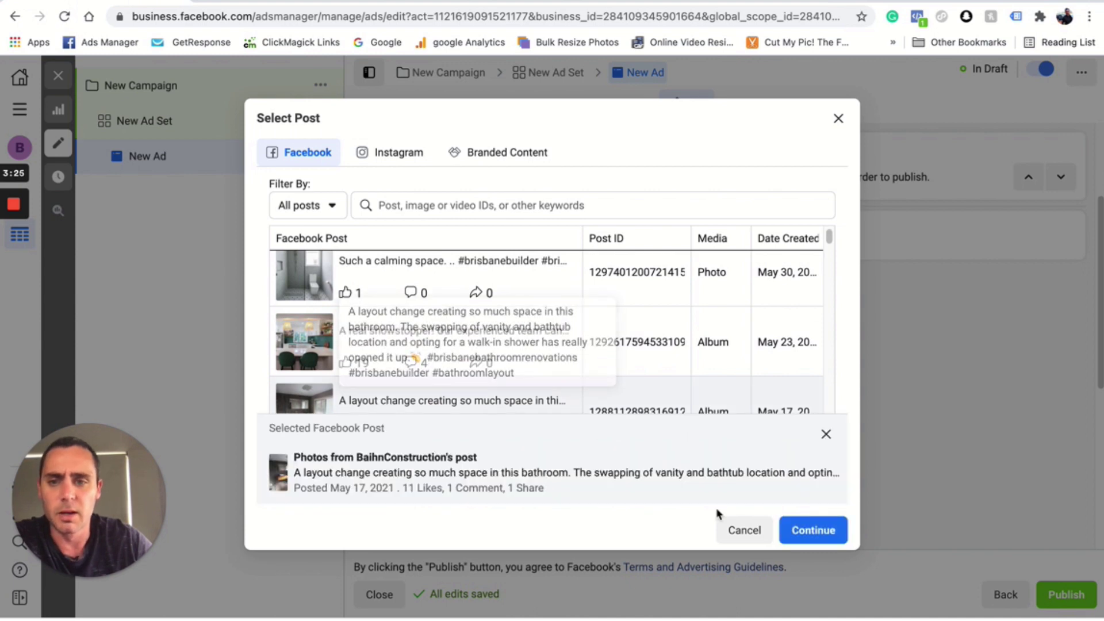
{"action": "left_click", "coordinate": [816, 536]}
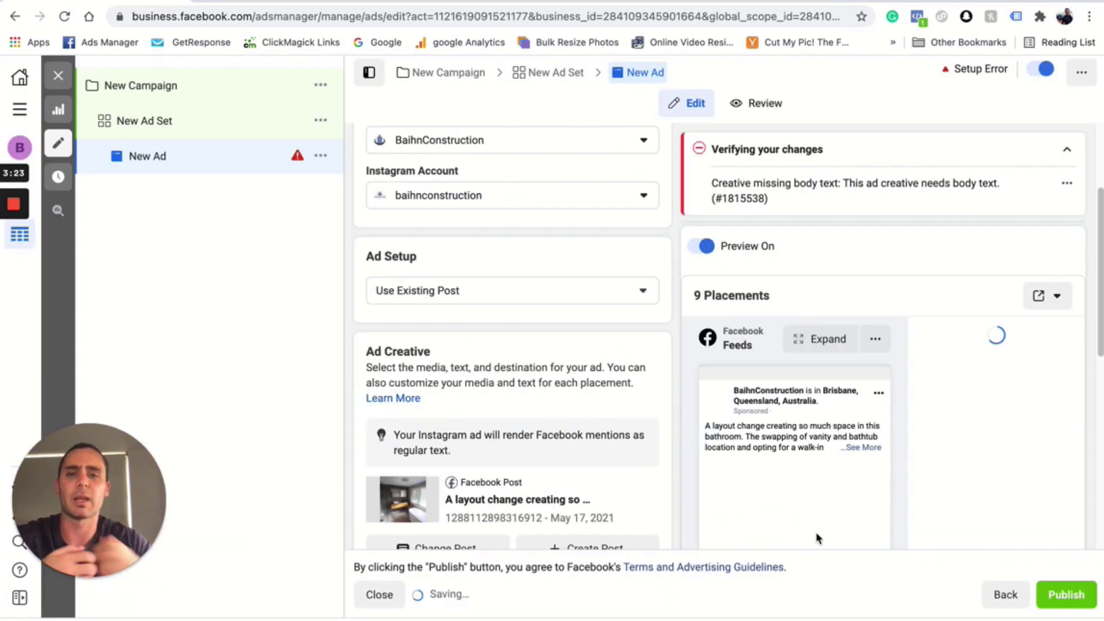
{"action": "scroll", "coordinate": [545, 345], "scroll_direction": "down", "scroll_amount": 2}
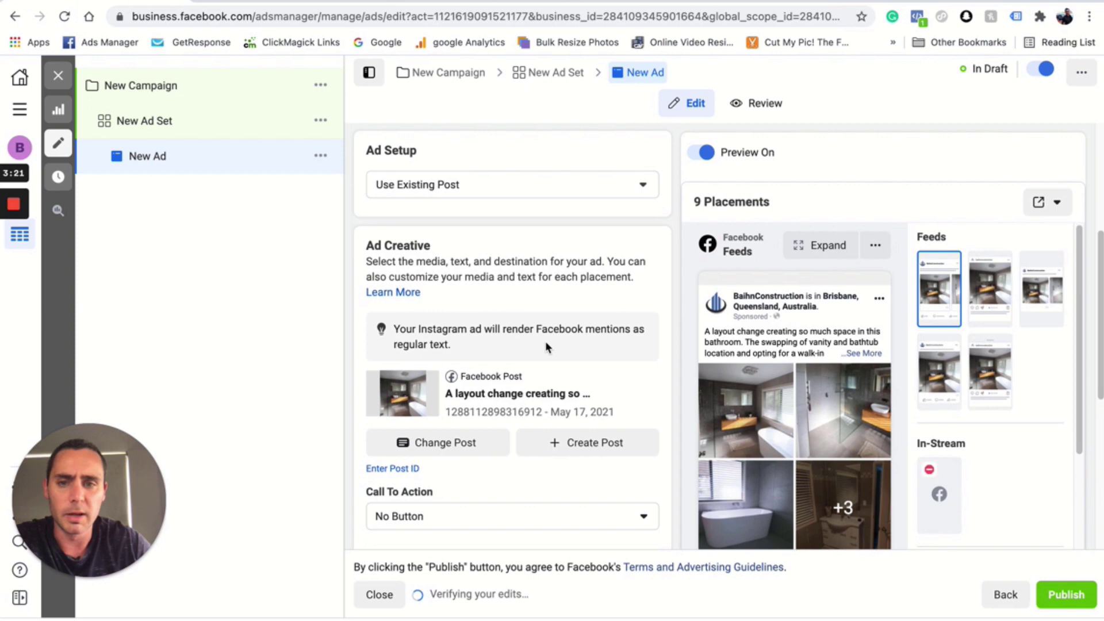
{"action": "scroll", "coordinate": [570, 356], "scroll_direction": "down", "scroll_amount": 2}
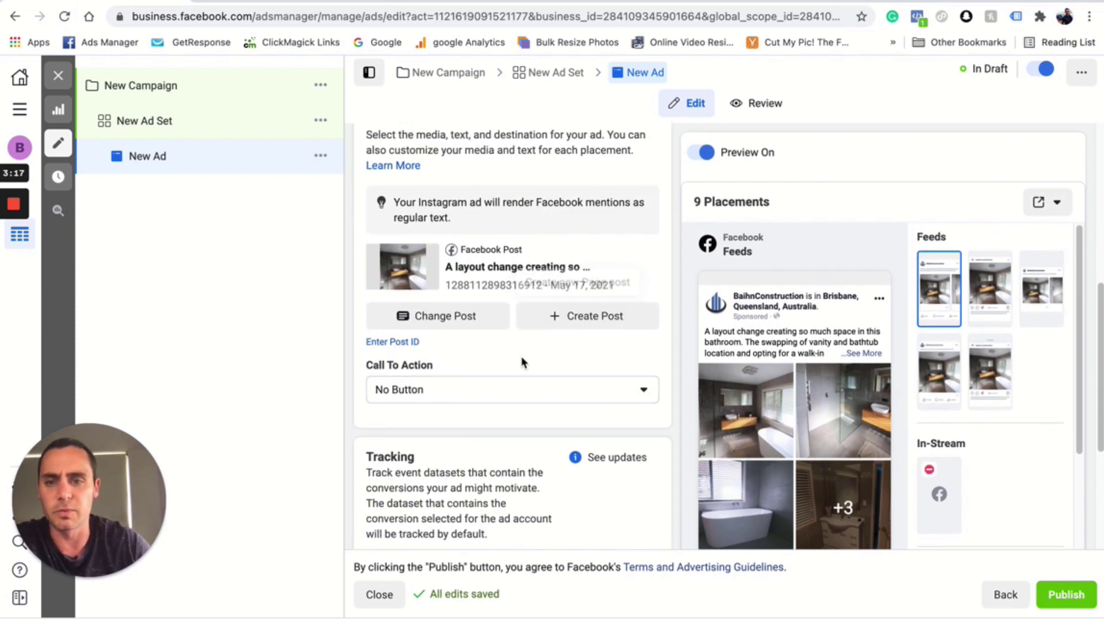
{"action": "scroll", "coordinate": [575, 360], "scroll_direction": "down", "scroll_amount": 1}
{"action": "left_click", "coordinate": [611, 357]}
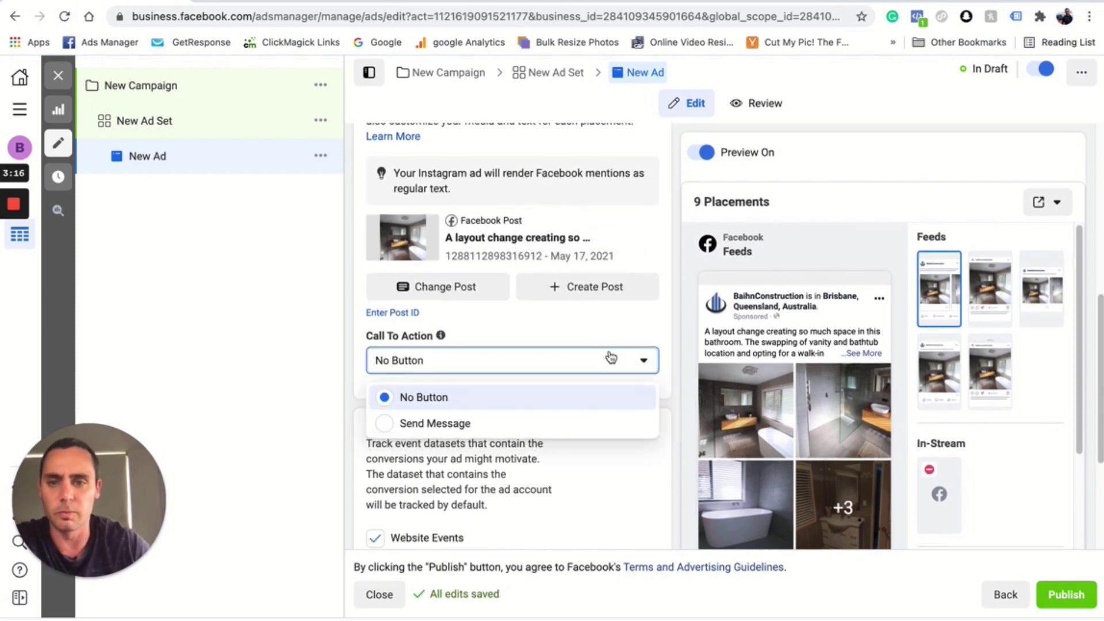
Leave Call To Action as No Button and keep website event tracking via the Pixel.
{"action": "left_click", "coordinate": [569, 331]}
{"action": "scroll", "coordinate": [551, 352], "scroll_direction": "down", "scroll_amount": 2}
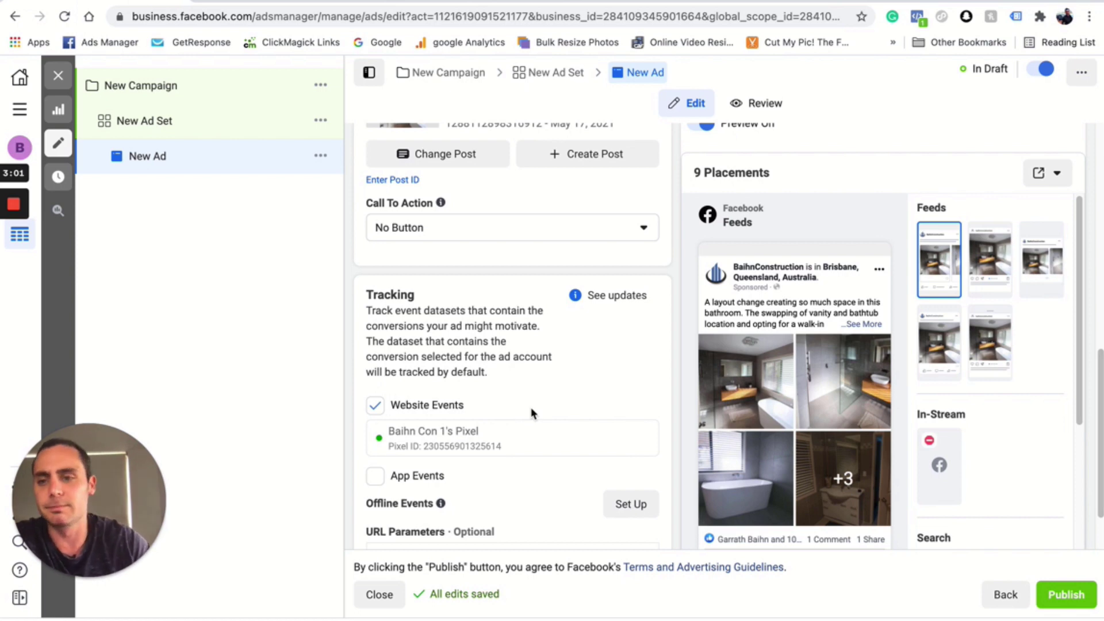
{"action": "scroll", "coordinate": [535, 394], "scroll_direction": "down", "scroll_amount": 1}
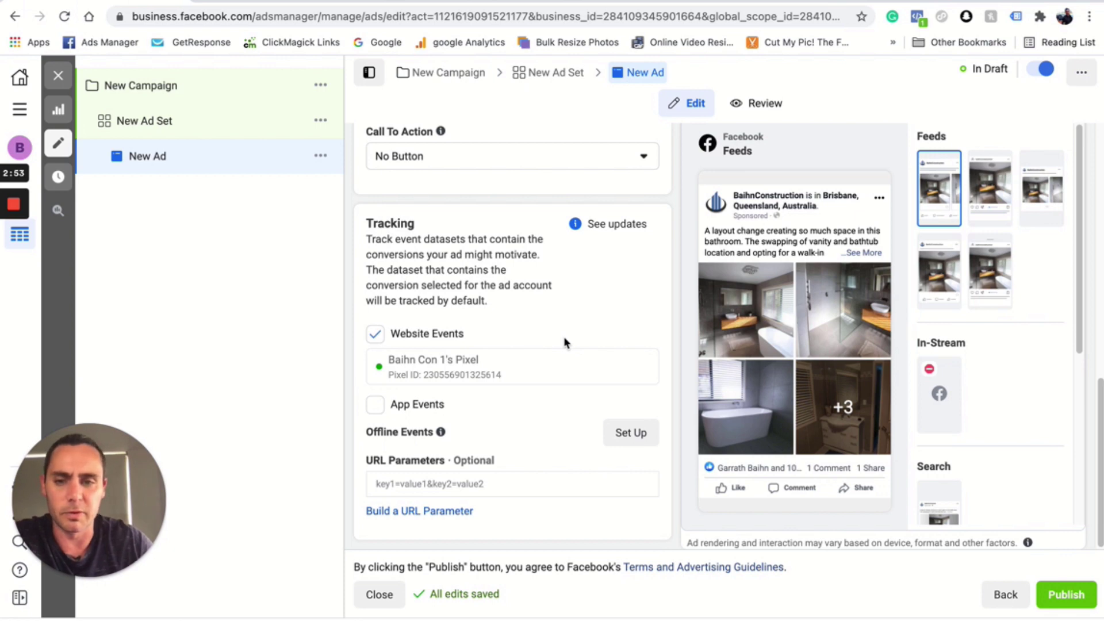
{"action": "scroll", "coordinate": [522, 369], "scroll_direction": "up", "scroll_amount": 1}
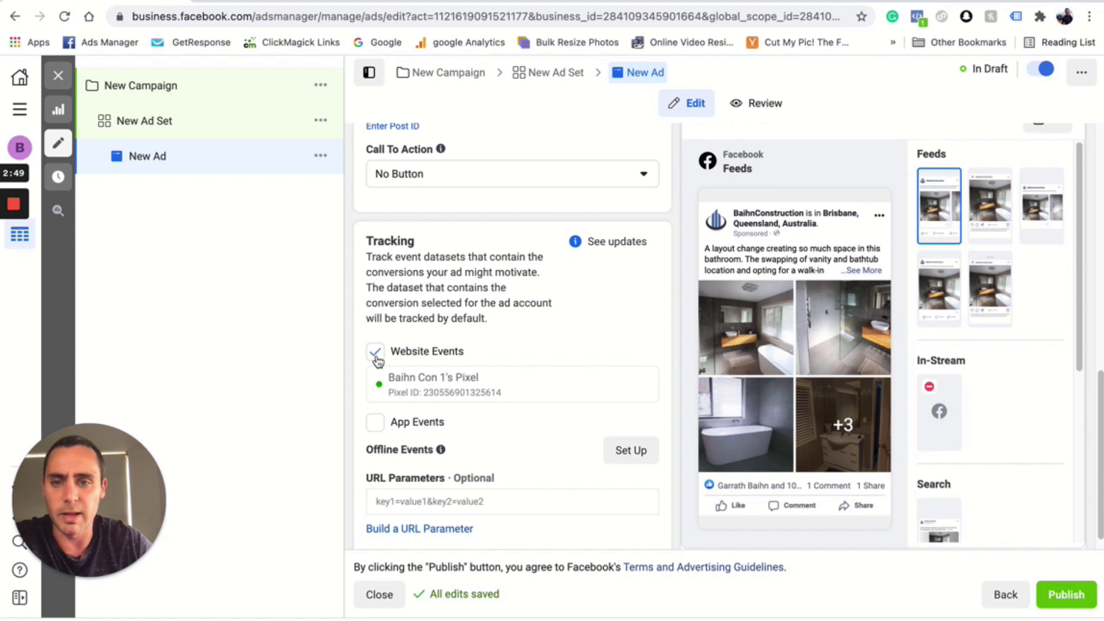
{"action": "scroll", "coordinate": [584, 385], "scroll_direction": "up", "scroll_amount": 5}
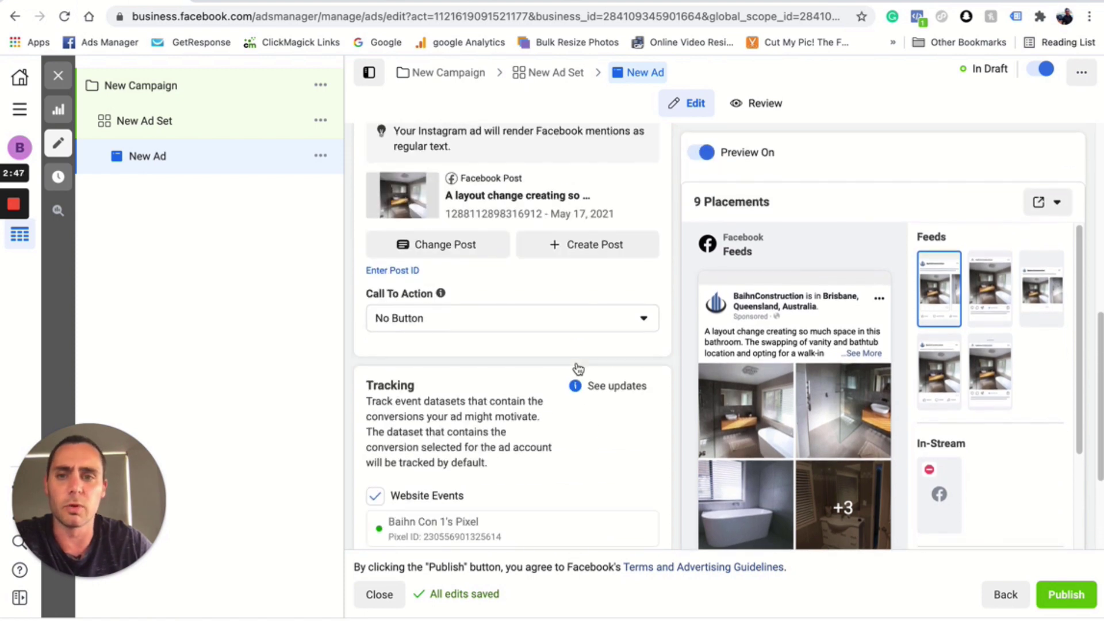
{"action": "scroll", "coordinate": [589, 362], "scroll_direction": "up", "scroll_amount": 5}
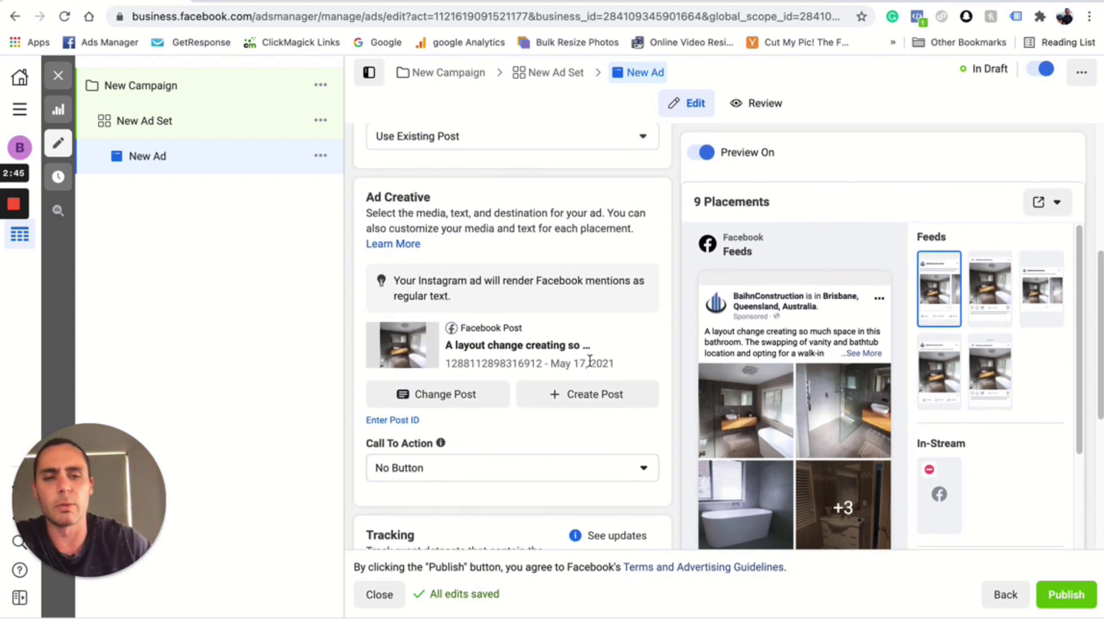